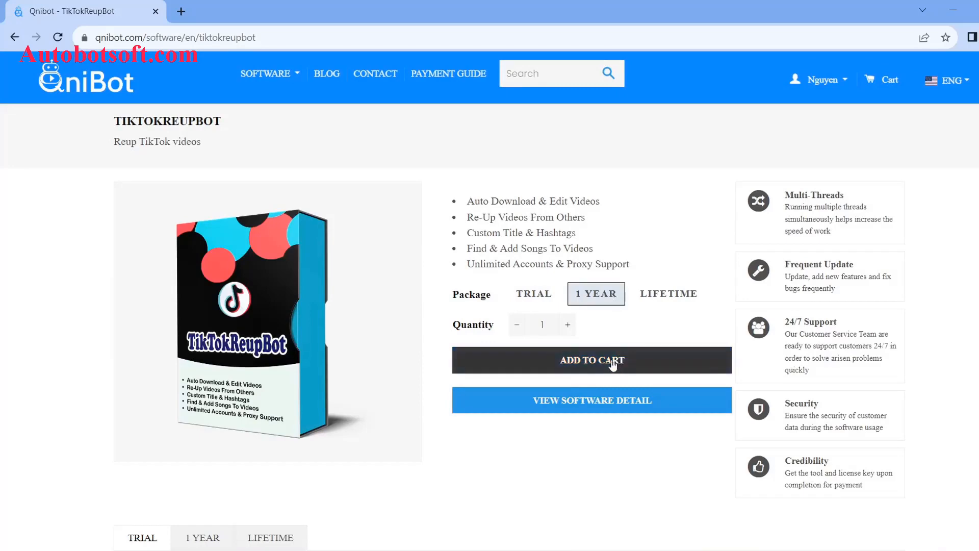
- Add the 1-year TikTokReupBot package to the cart and check the cart
left_click(624, 360)
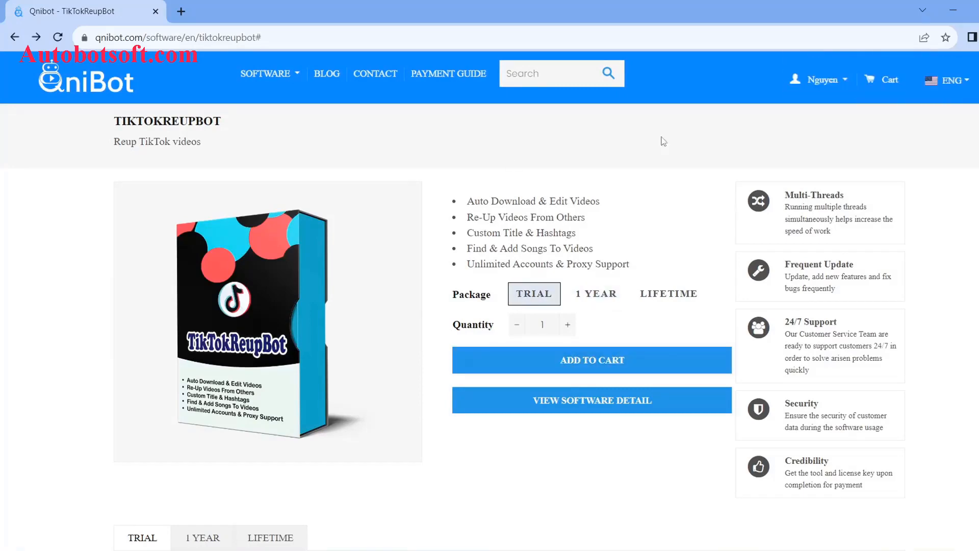
left_click(883, 83)
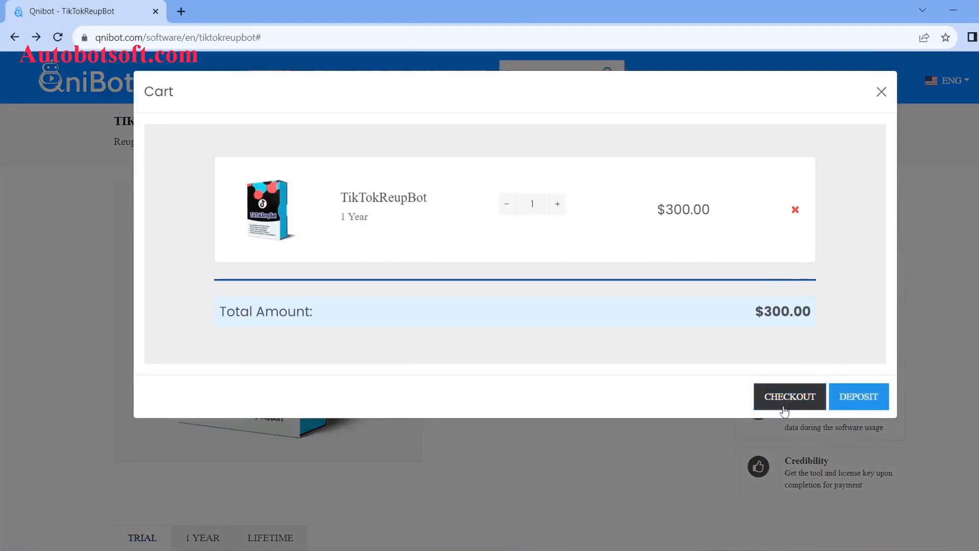
left_click(789, 403)
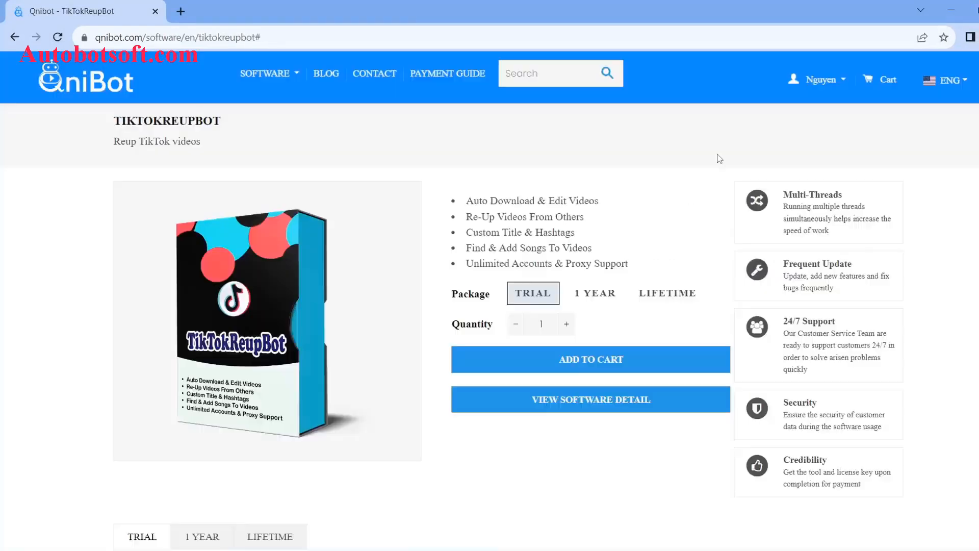
- Go to the License Key page and locate the TikTokReupBot license key
left_click(844, 88)
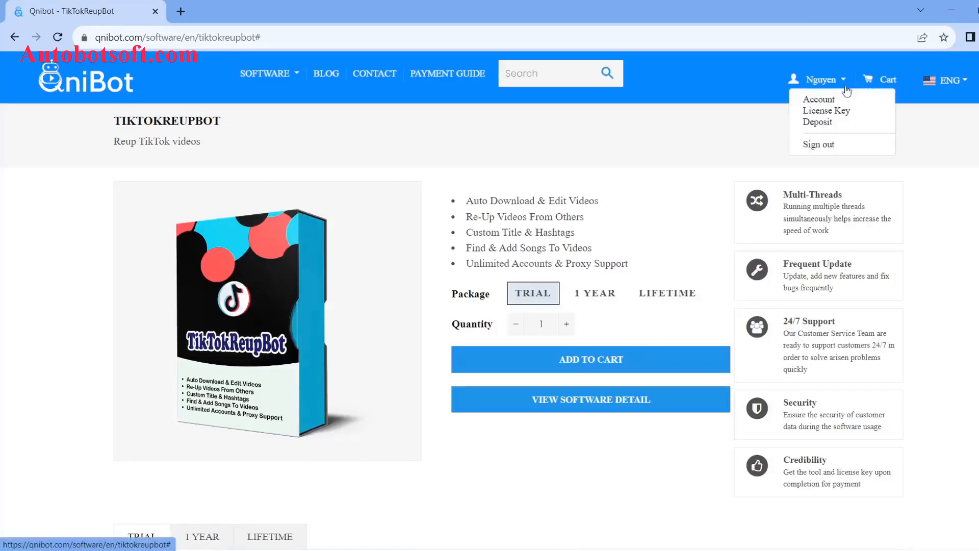
left_click(839, 112)
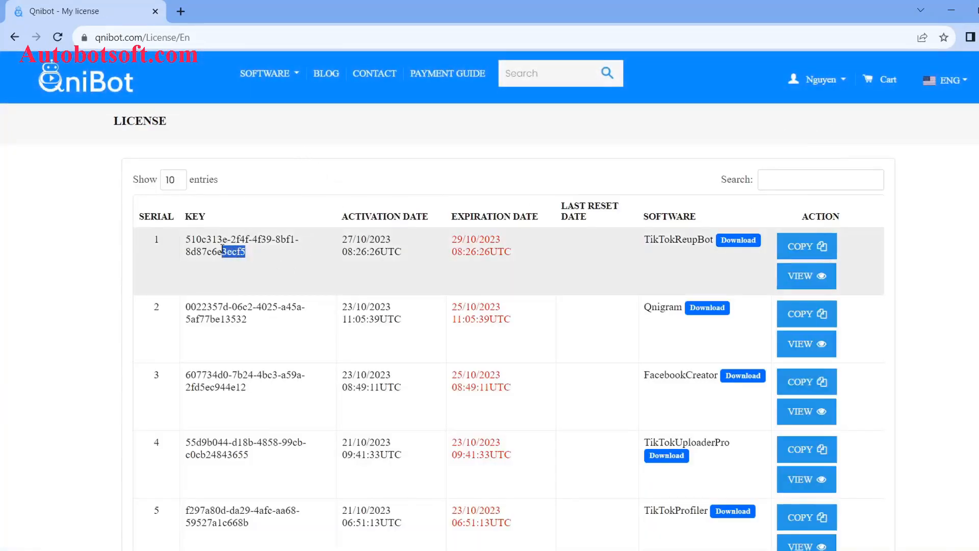
left_click_drag(222, 249, 187, 244)
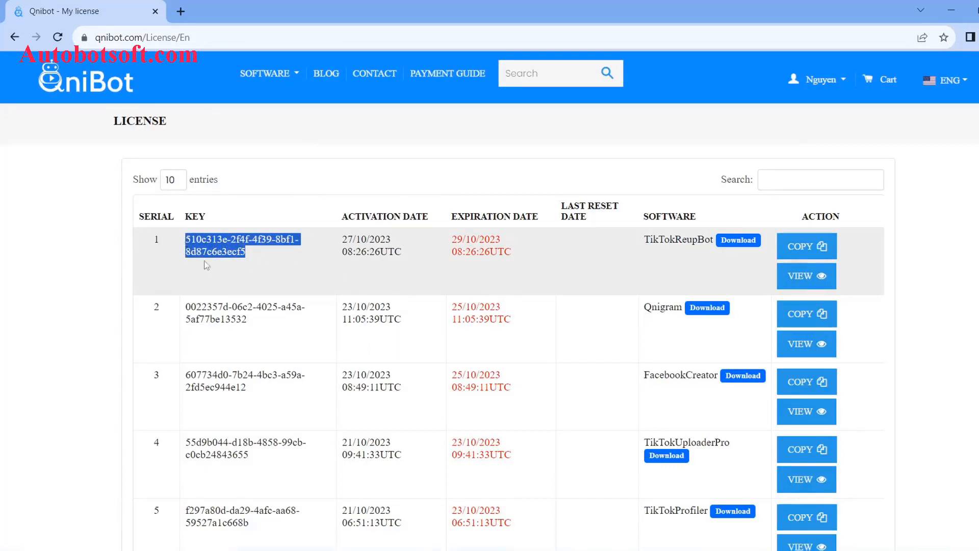
left_click(734, 250)
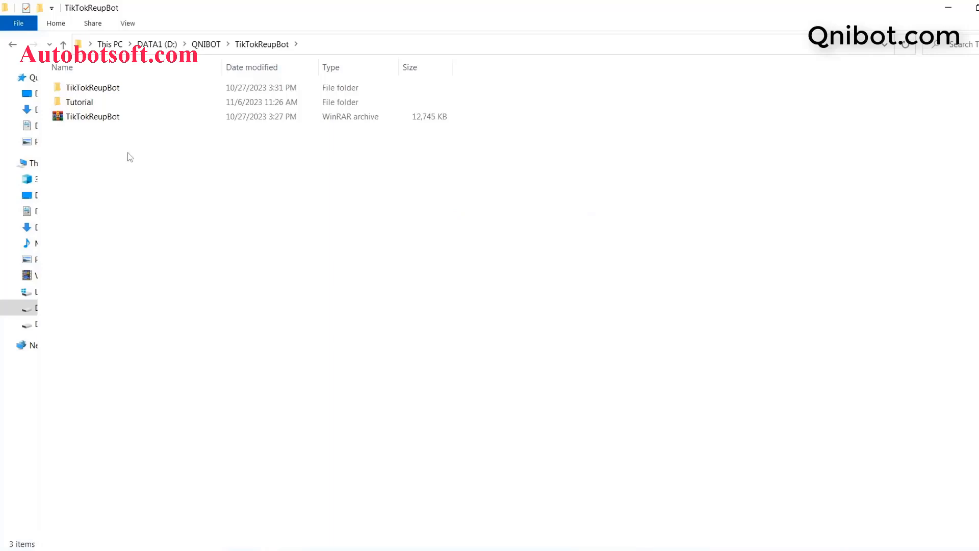
- Extract the TikTokReupBot archive into the D:\QNIBOT\TikTokReupBot folder
left_click(98, 121)
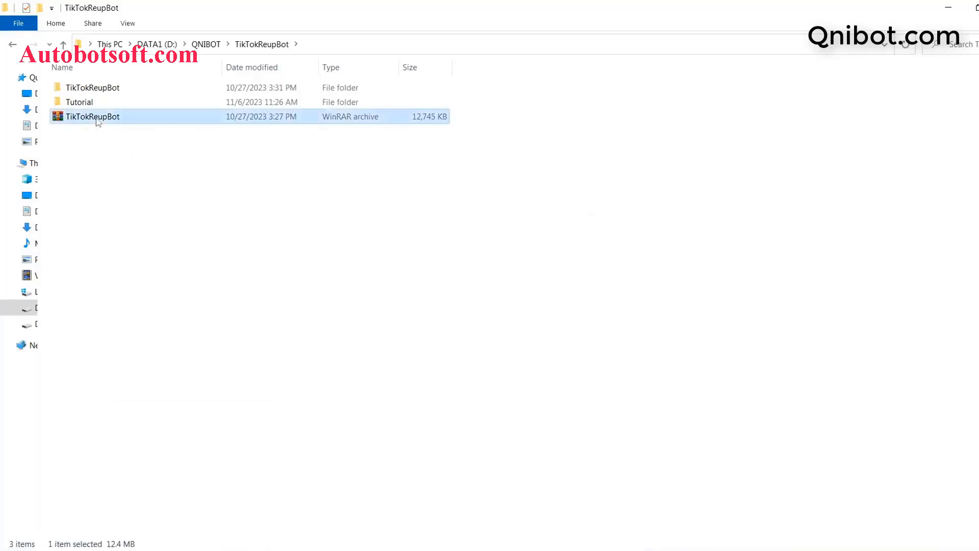
right_click(98, 122)
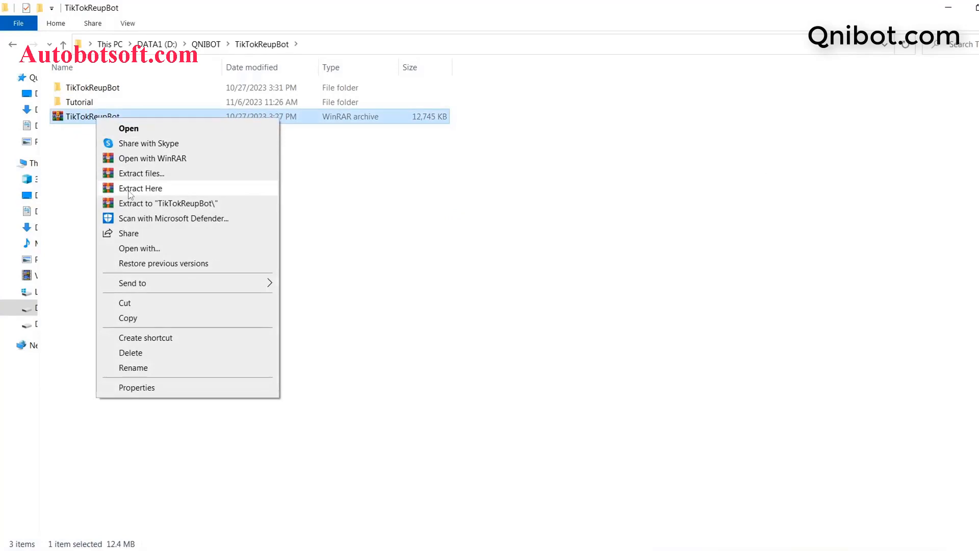
left_click(83, 136)
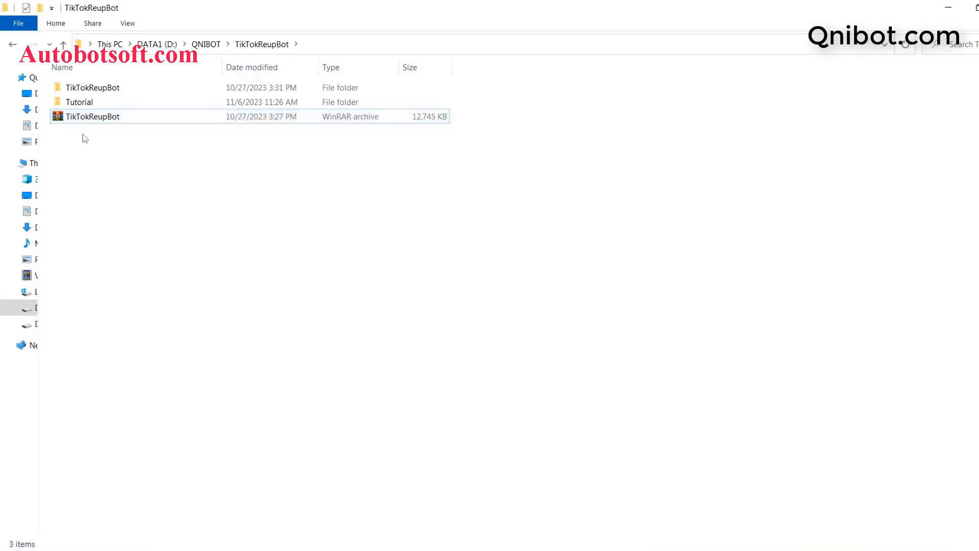
- Open the extracted TikTokReupBot folder and launch TikTokReupBot.exe
double_click(92, 90)
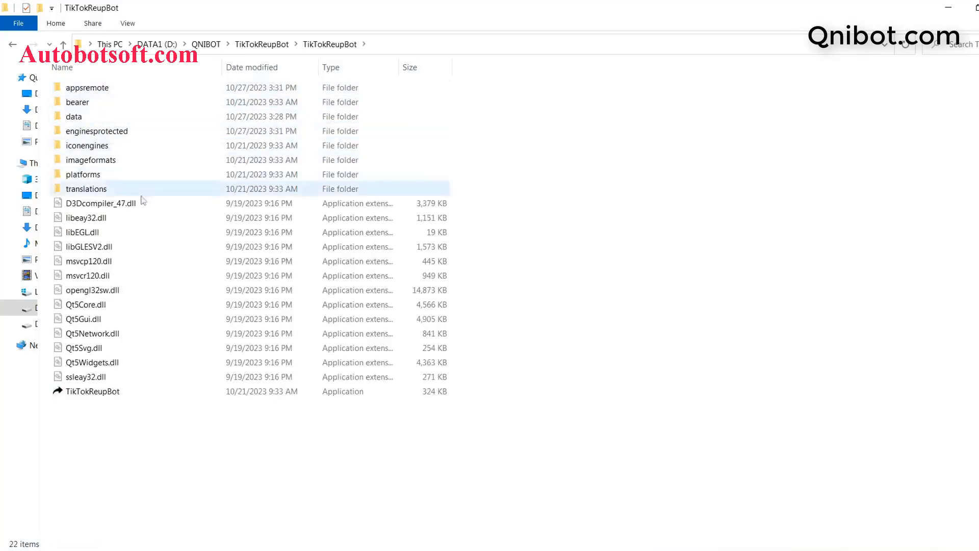
mouse_move(73, 395)
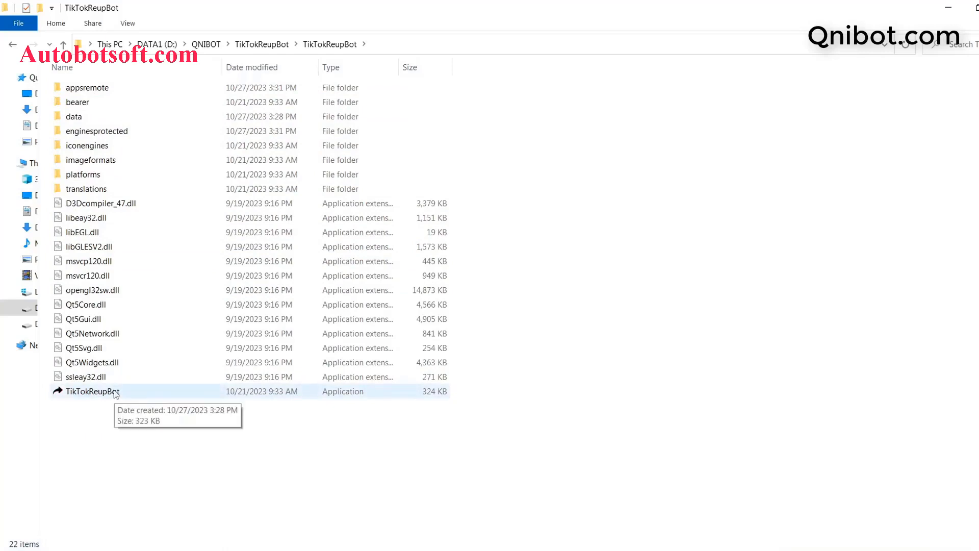
double_click(116, 396)
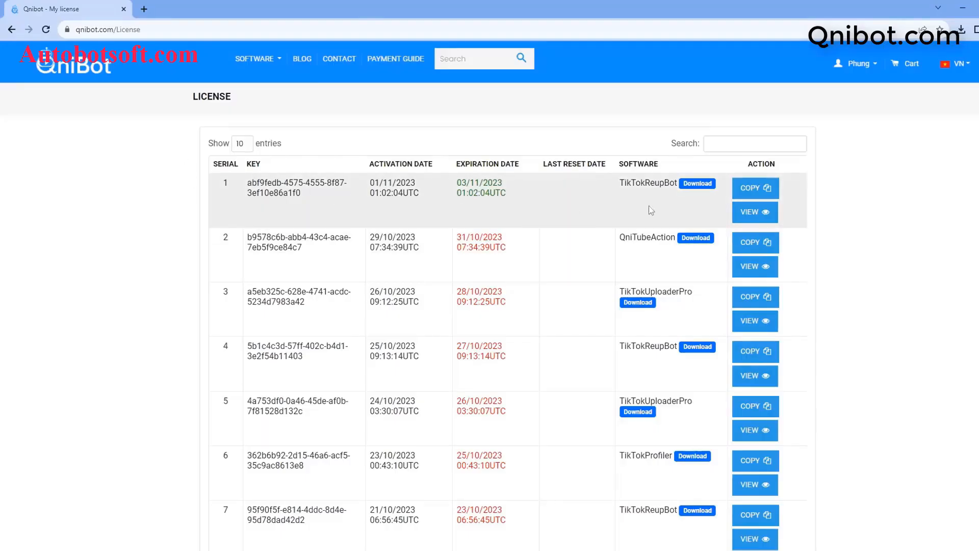
- Copy the TikTokReupBot license key from the website and paste it into License Key
left_click(745, 189)
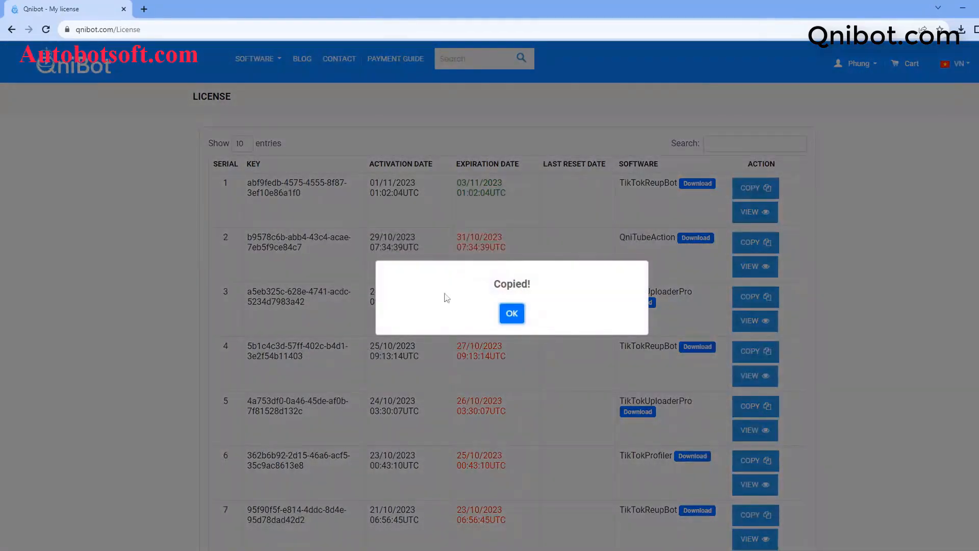
left_click(517, 320)
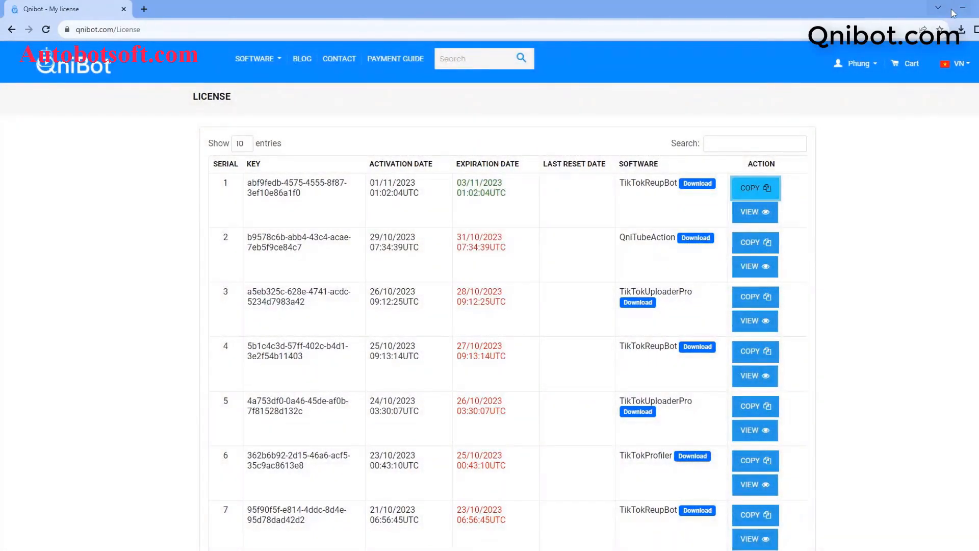
left_click(962, 9)
left_click(509, 151)
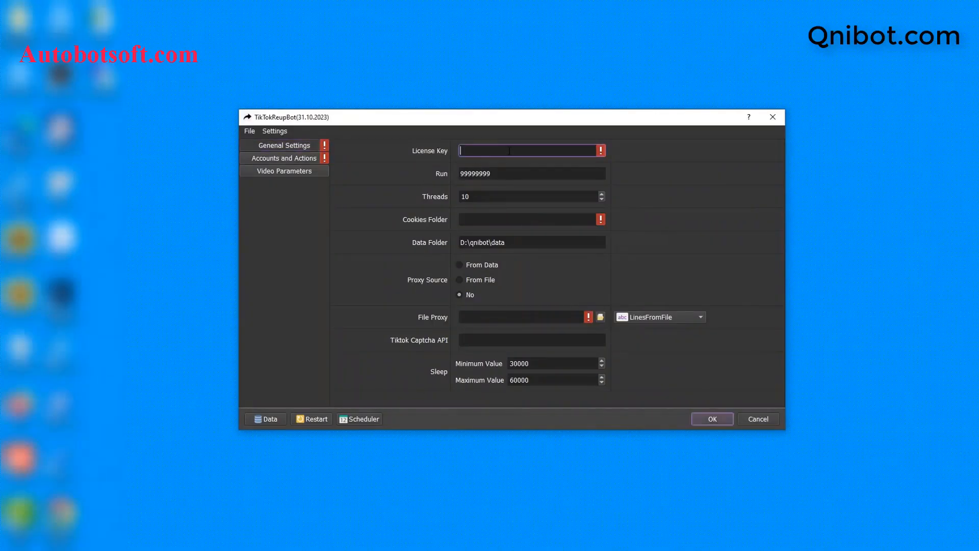
key("ctrl+v")
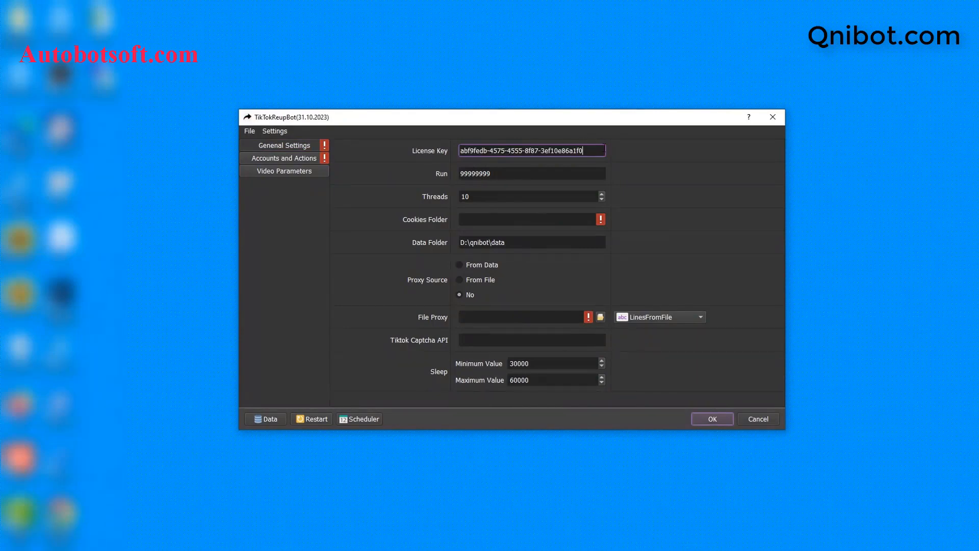
- Set Run to 100 and Threads to 3 in the general settings
left_click(557, 173)
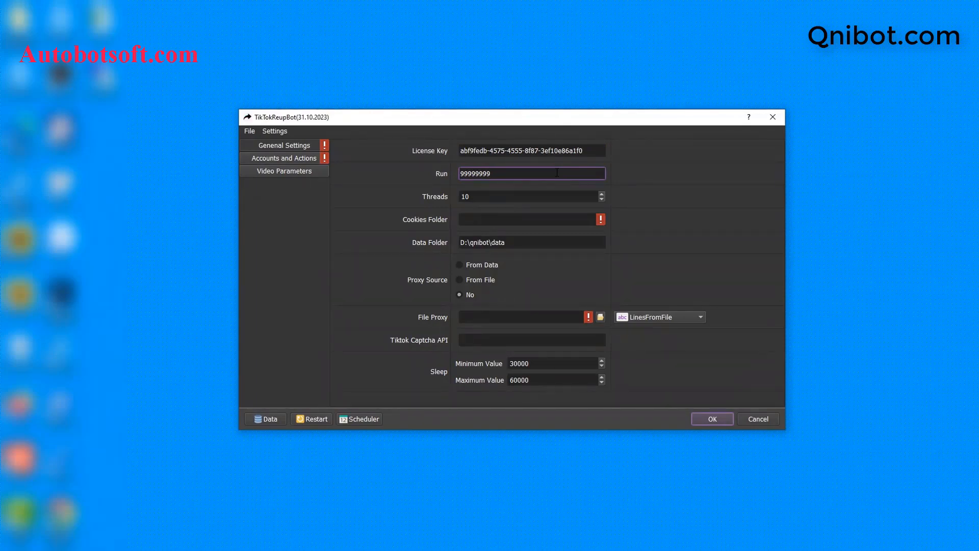
key("ctrl+a")
key("BackSpace")
type("100")
left_click(524, 196)
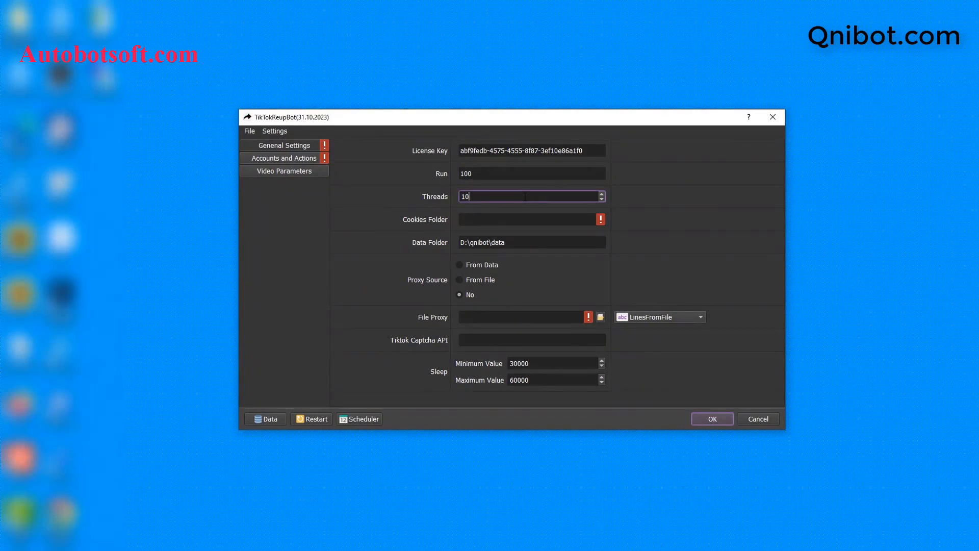
key("BackSpace")
key("BackSpace")
type("3")
key("Tab")
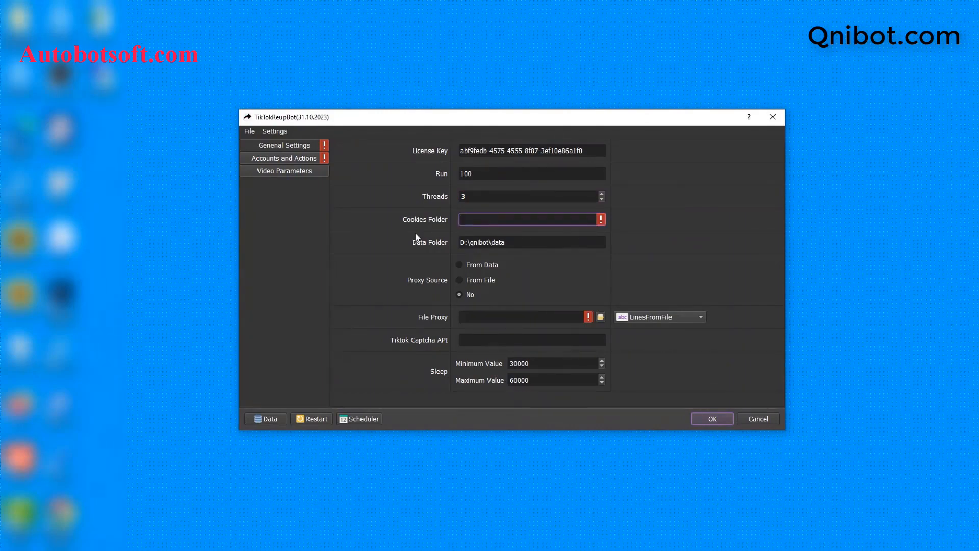
left_click(229, 548)
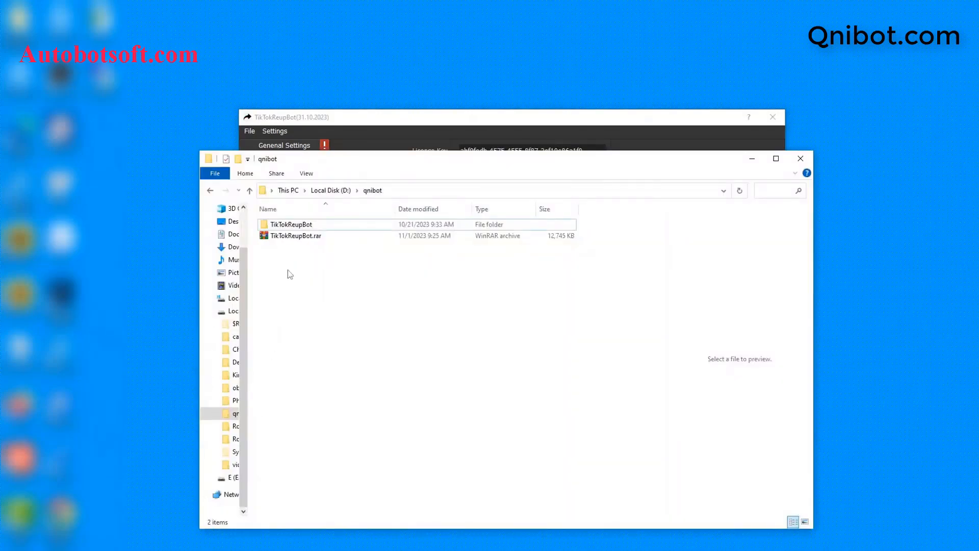
- Create a cookies folder in qnibot and set D:\qnibot\cookies as the Cookies Folder
right_click(287, 270)
mouse_move(328, 410)
left_click(431, 415)
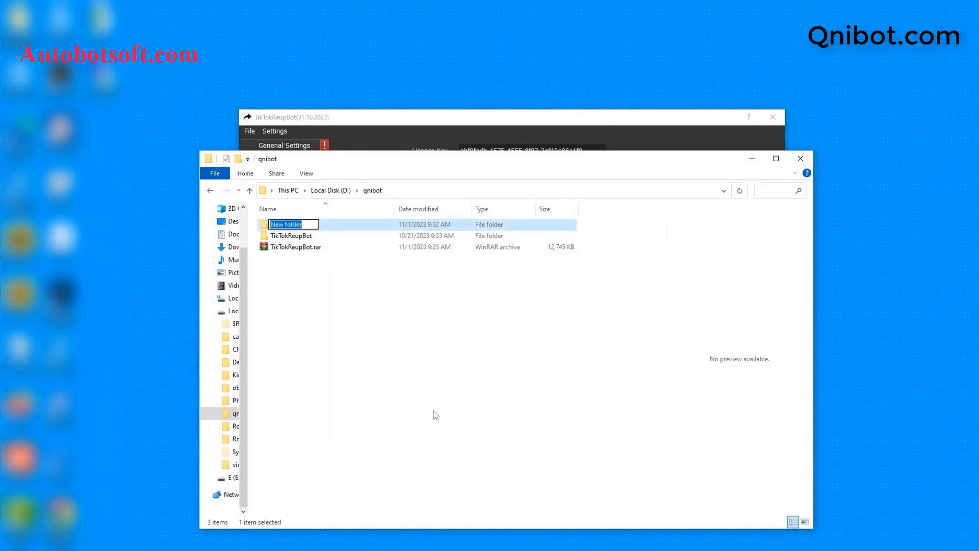
type("cookies")
key("Return")
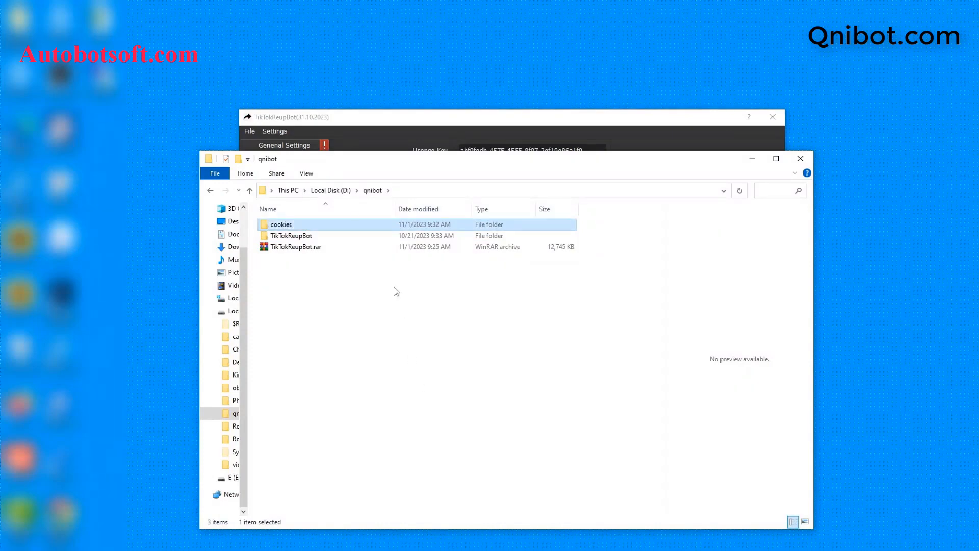
double_click(344, 229)
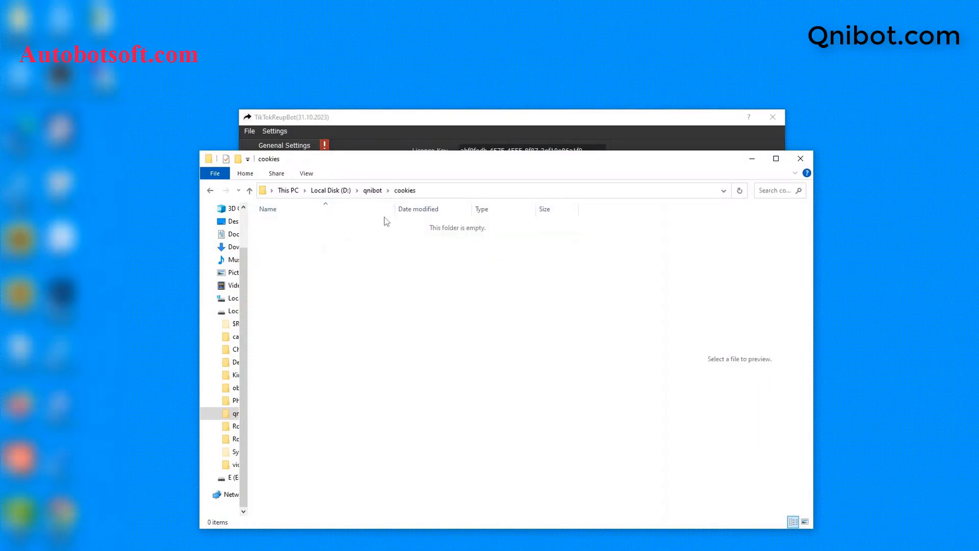
left_click(464, 191)
key("ctrl+c")
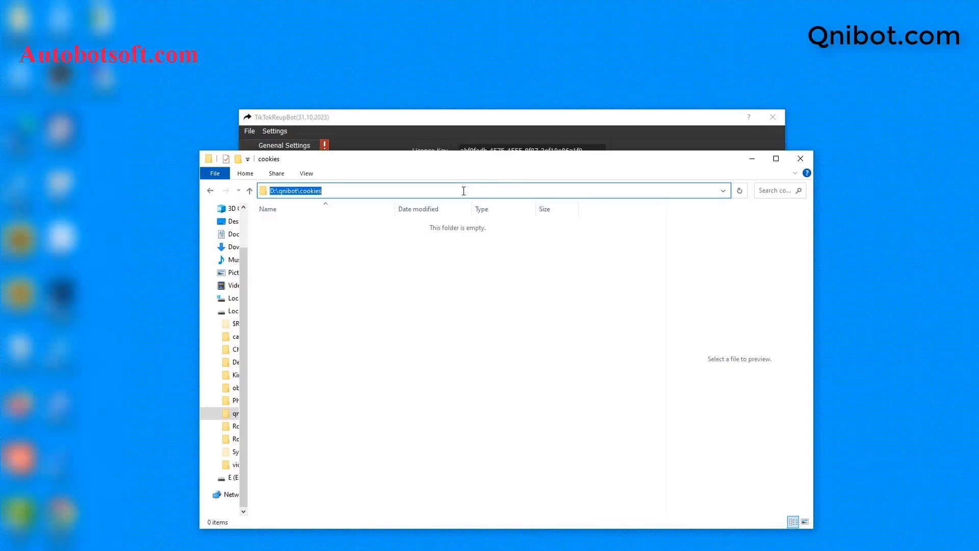
left_click(752, 158)
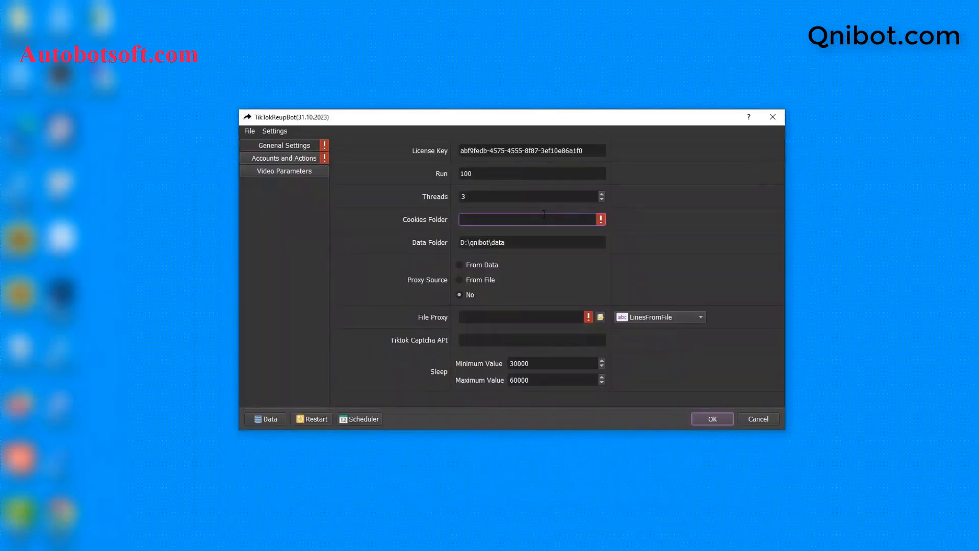
key("ctrl+v")
left_click(533, 245)
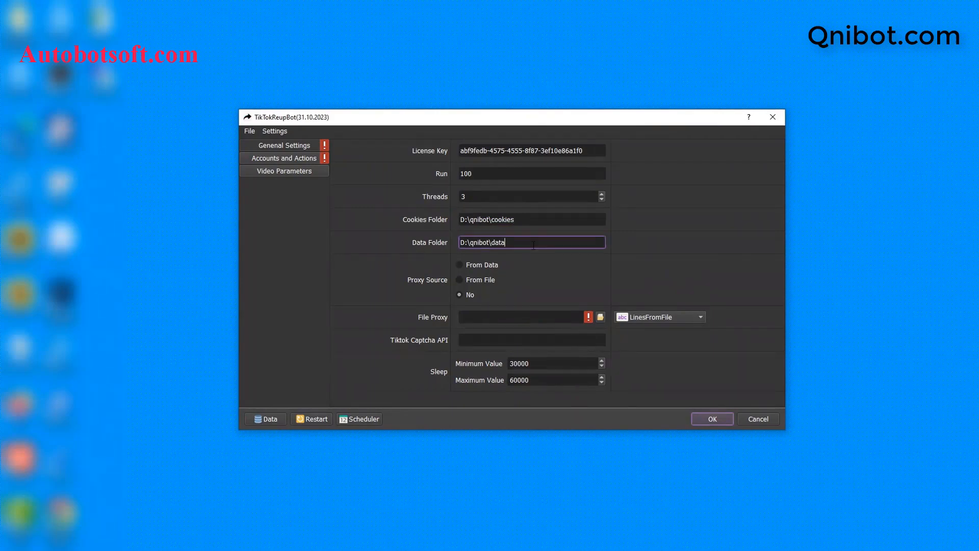
- Create a data folder in qnibot and copy its path into the Data Folder field
left_click(271, 550)
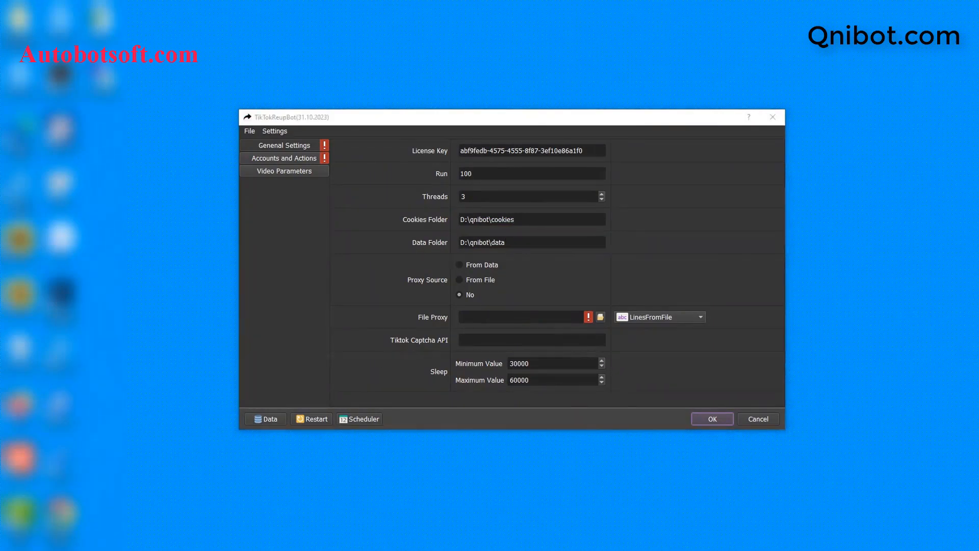
left_click(250, 192)
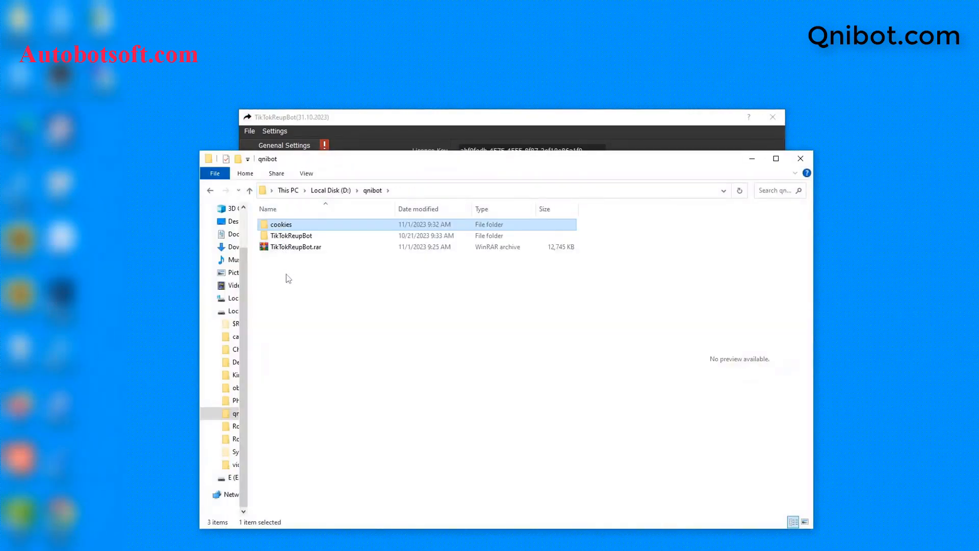
right_click(286, 274)
mouse_move(357, 414)
left_click(460, 255)
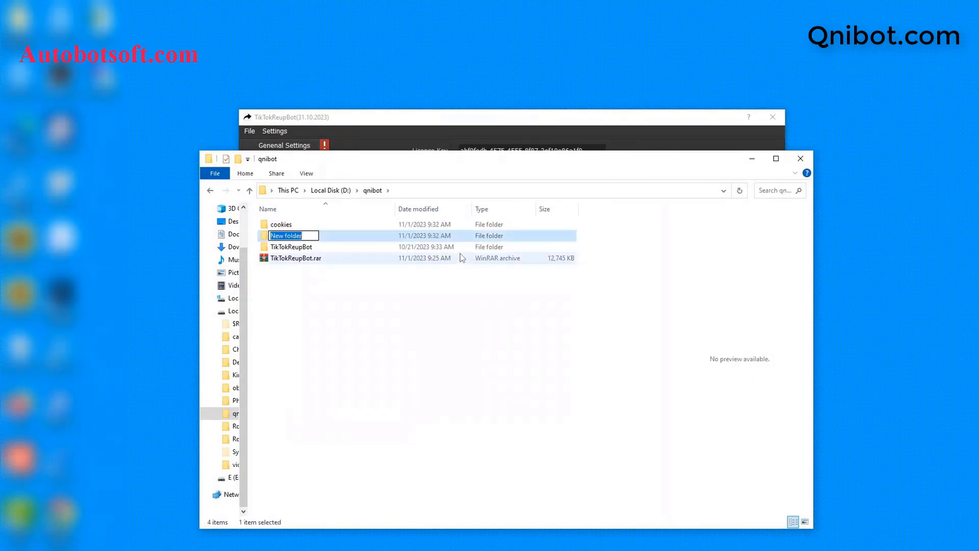
type("data")
key("Return")
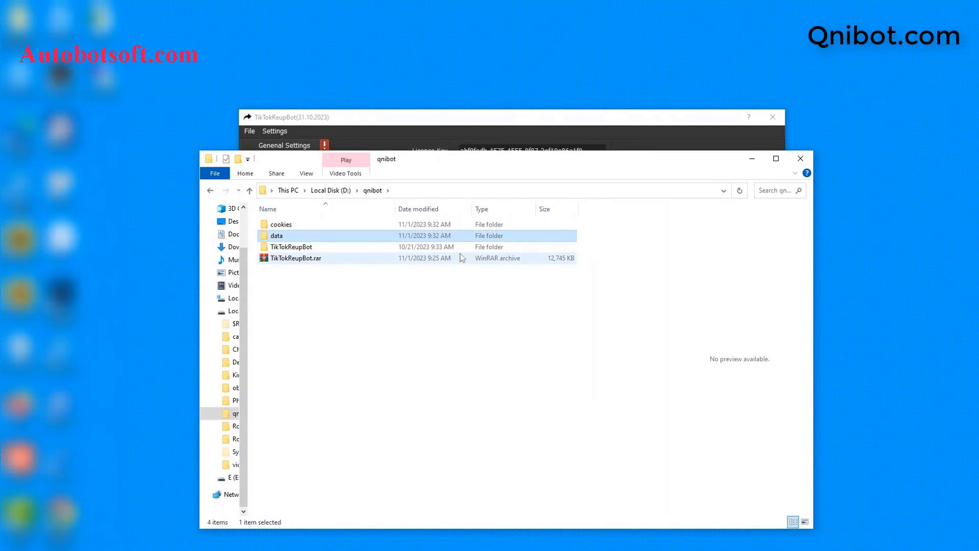
double_click(382, 236)
left_click(454, 193)
key("ctrl+c")
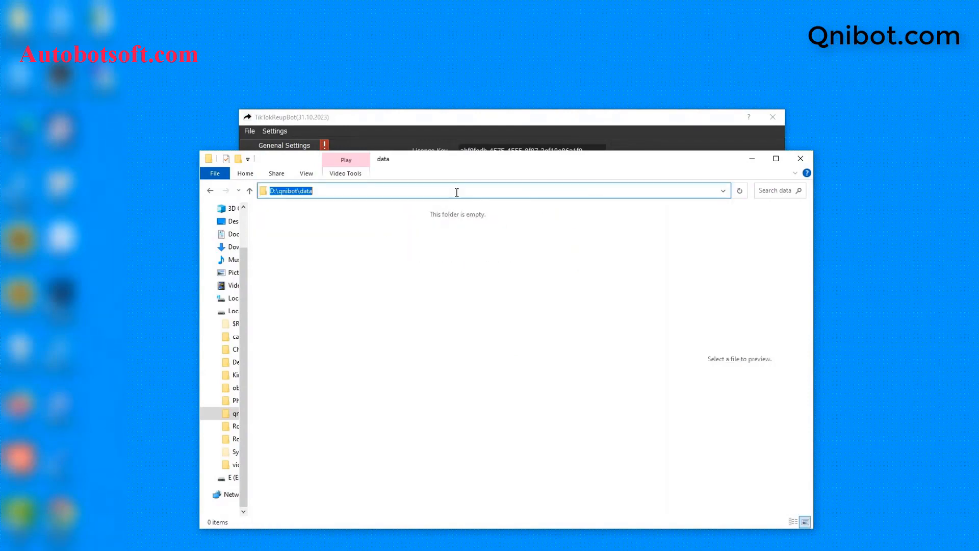
left_click(753, 158)
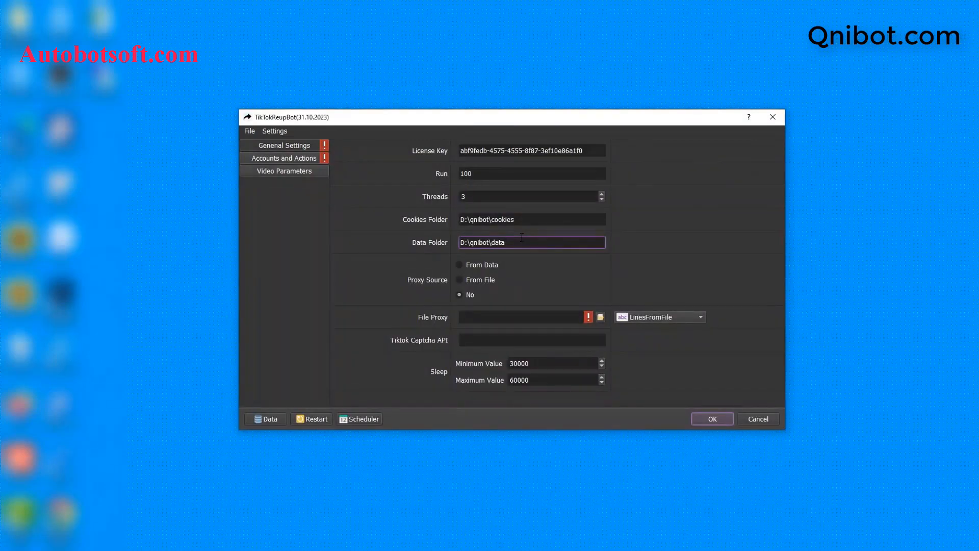
double_click(521, 237)
key("ctrl+a")
- Set Data Folder to D:\qnibot\data, Proxy Source to From File, and create proxy.txt in qnibot
key("ctrl+v")
left_click(461, 265)
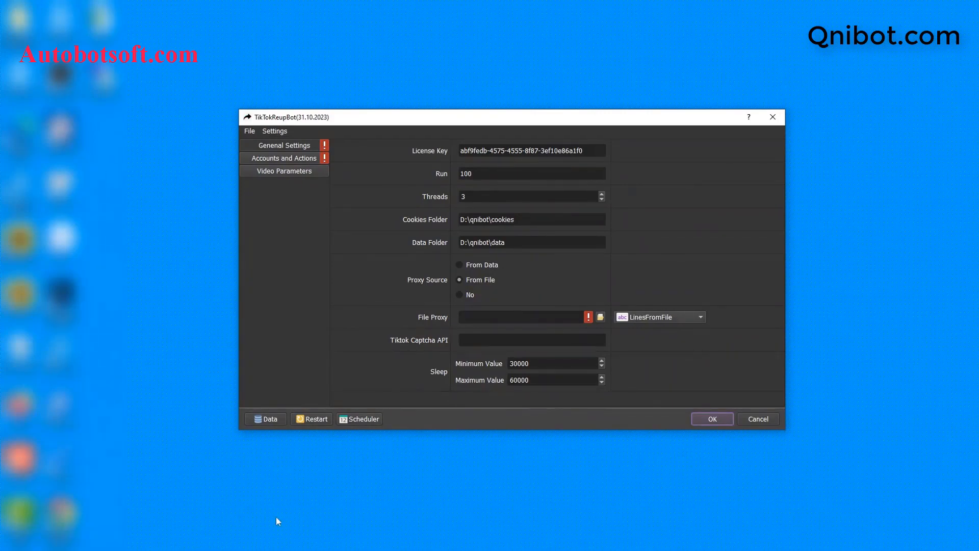
left_click(207, 549)
left_click(250, 190)
right_click(304, 274)
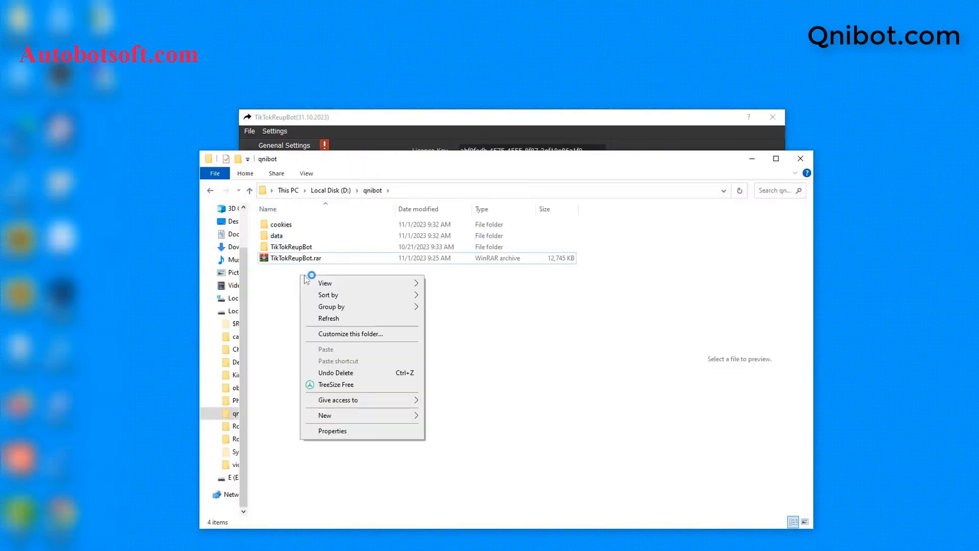
mouse_move(357, 415)
left_click(449, 390)
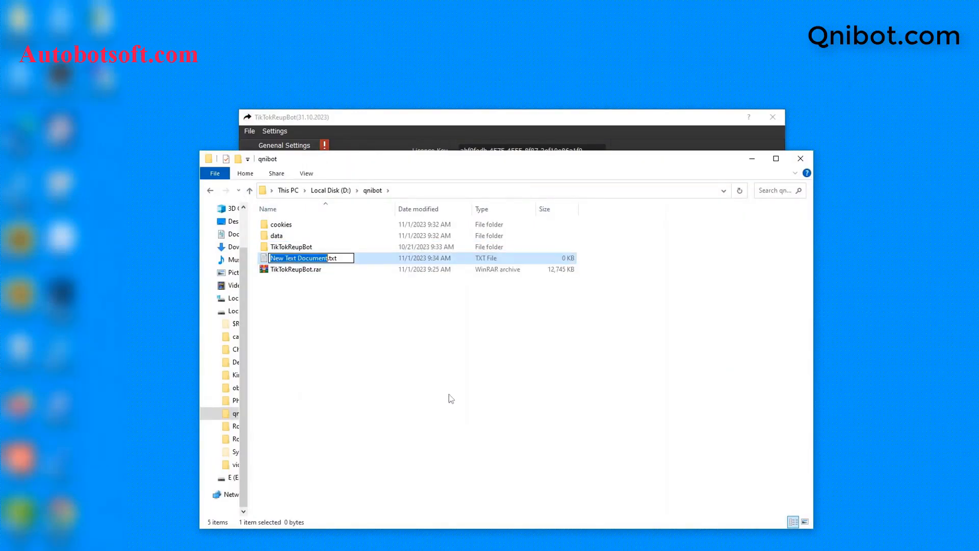
type("pro")
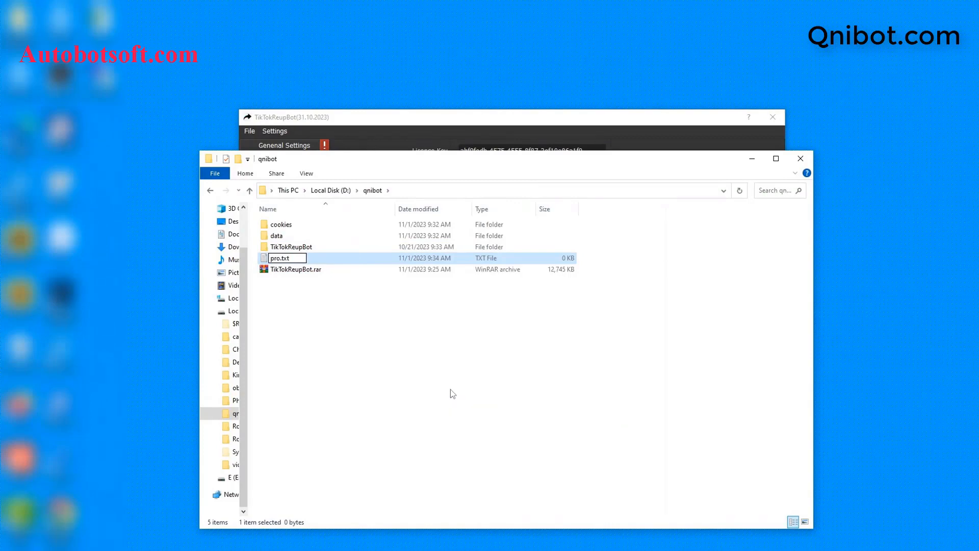
type("xy")
key("Return")
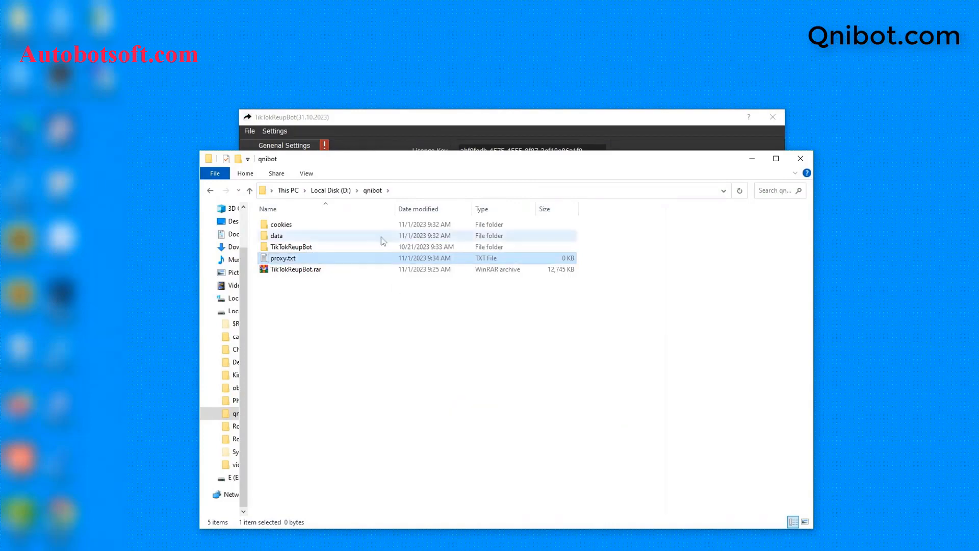
- Paste the proxy list into proxy.txt, append :username:password to the first line, and save
key("Return")
left_click(485, 189)
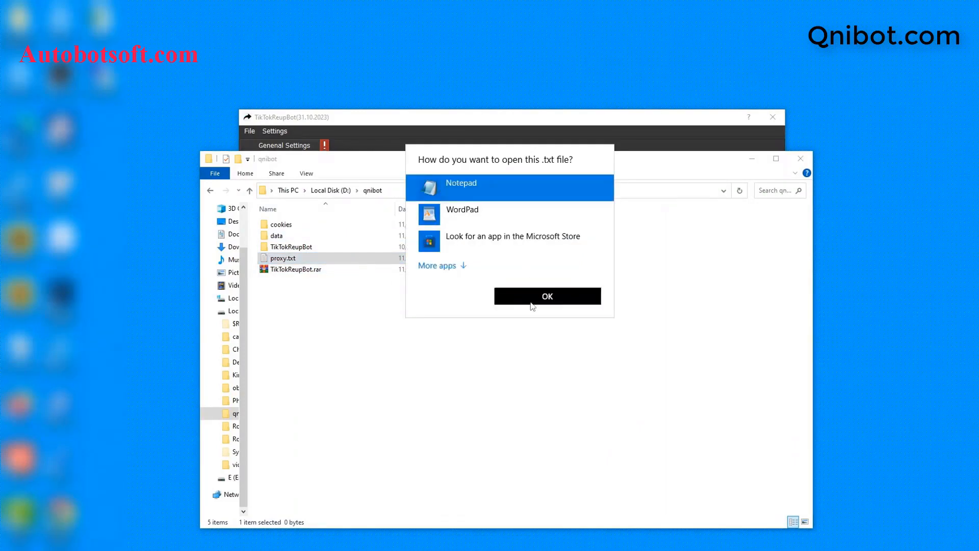
left_click(532, 305)
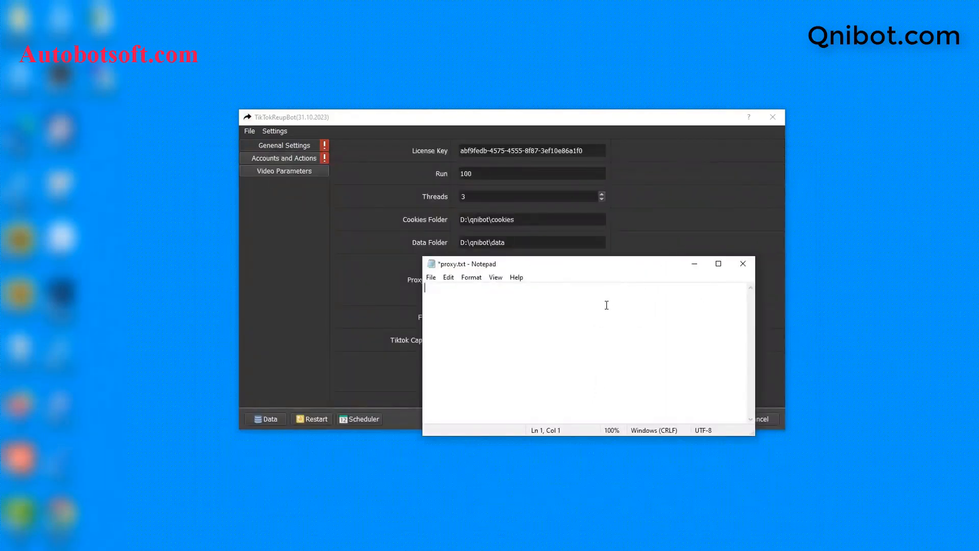
key("ctrl+v")
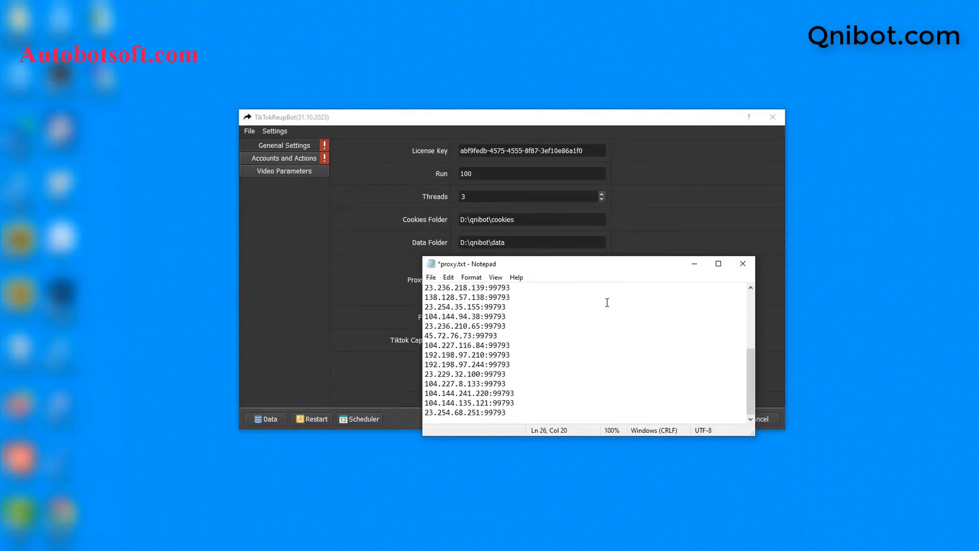
left_click(551, 284)
type(":username:password")
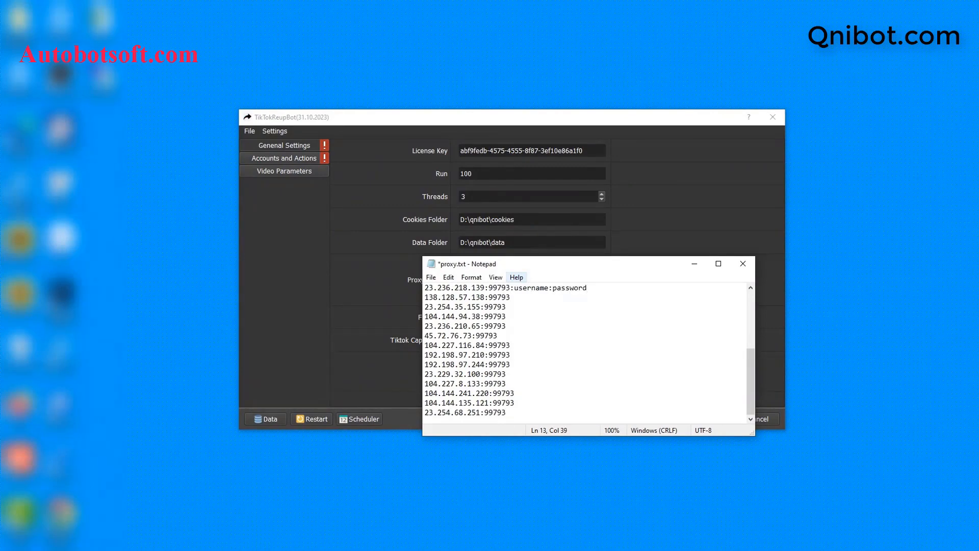
left_click(431, 277)
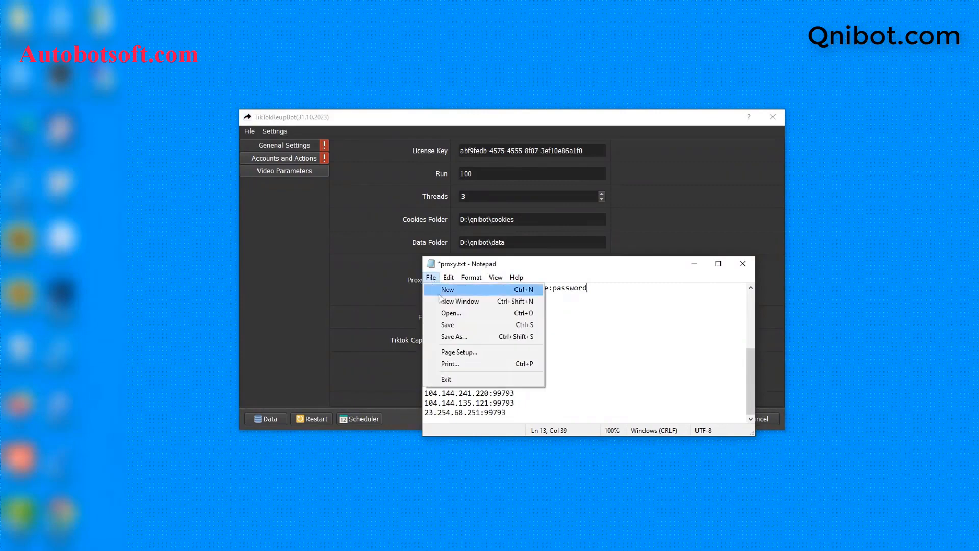
left_click(444, 324)
left_click(695, 264)
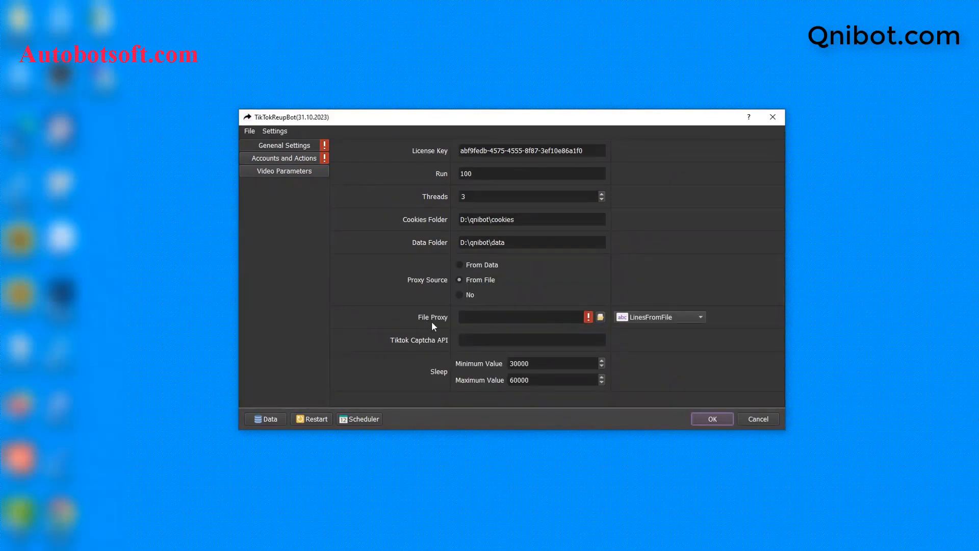
- Load D:/qnibot/proxy.txt as the File Proxy, then show Proxygeo's Proxy Services list
left_click(600, 317)
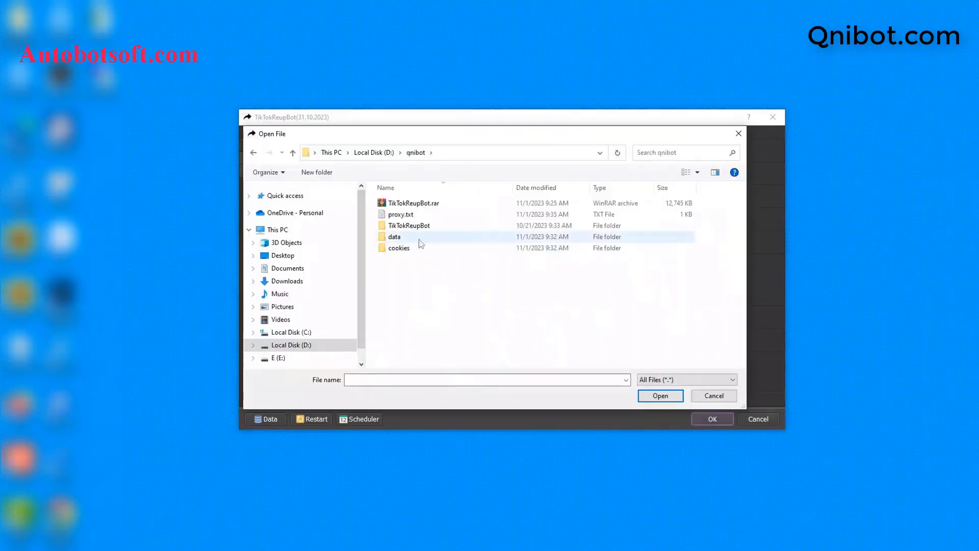
left_click(411, 216)
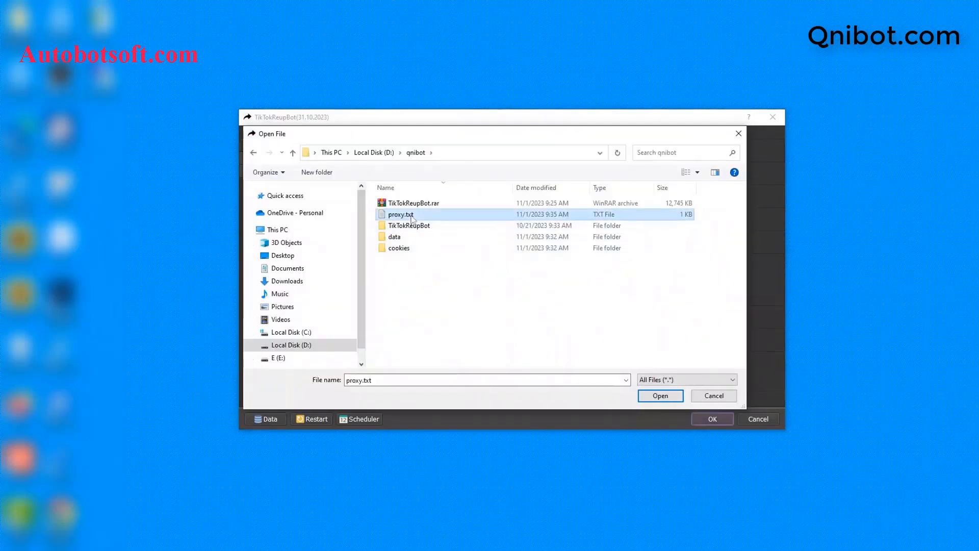
left_click(652, 397)
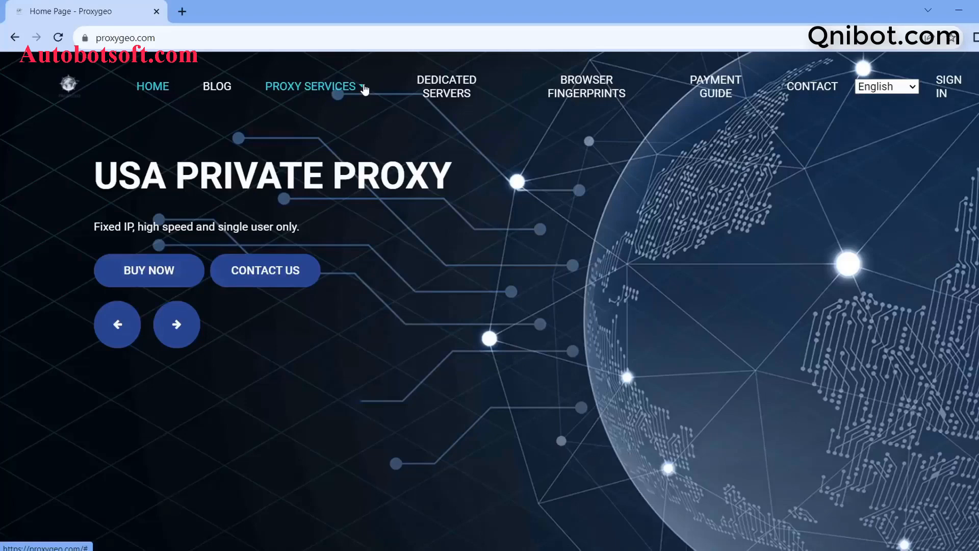
left_click(364, 89)
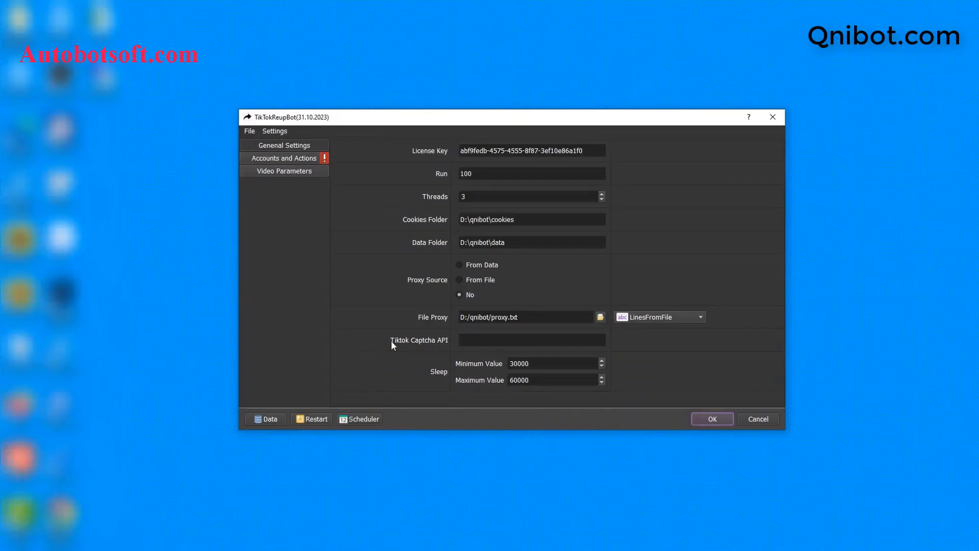
- Focus the Tiktok Captcha API field and switch to the captcha.guru account page
left_click(461, 340)
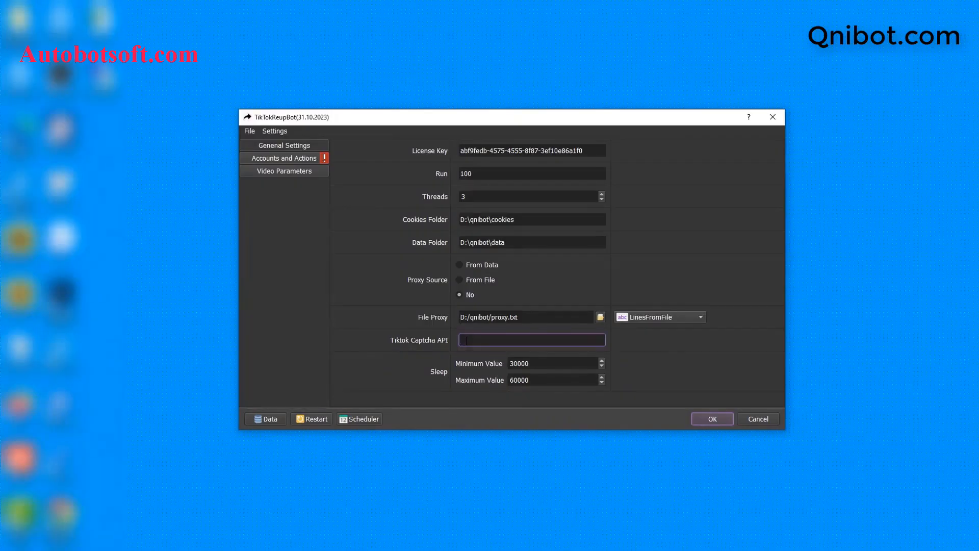
left_click(464, 340)
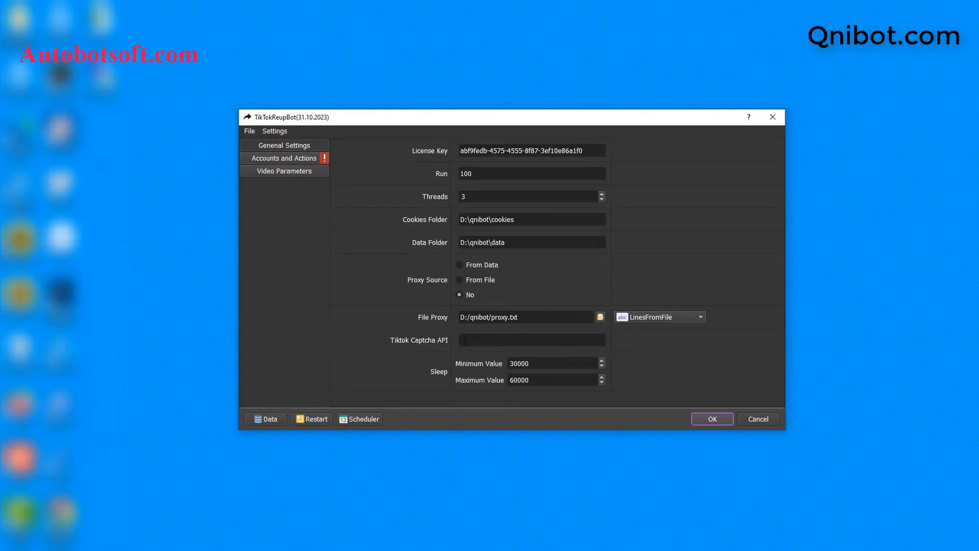
left_click(464, 341)
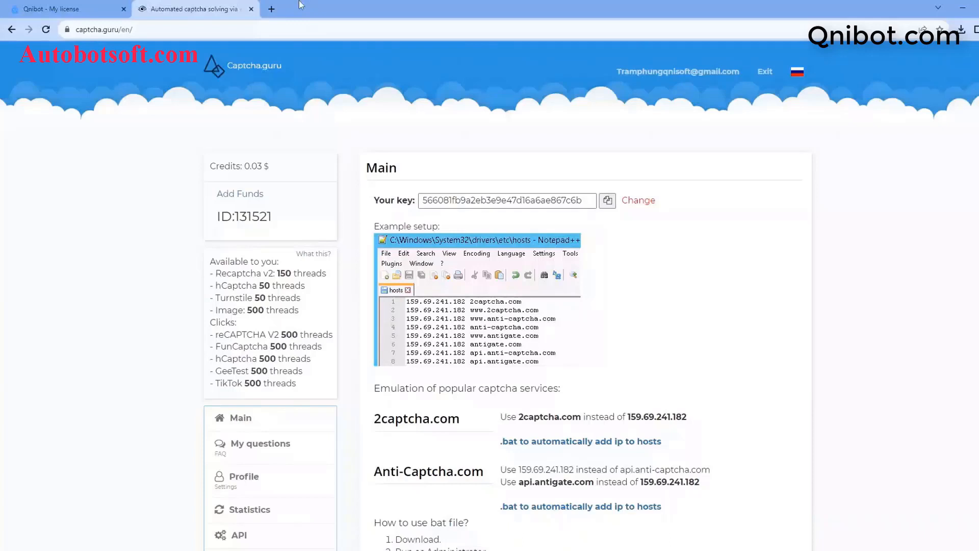
left_click(100, 30)
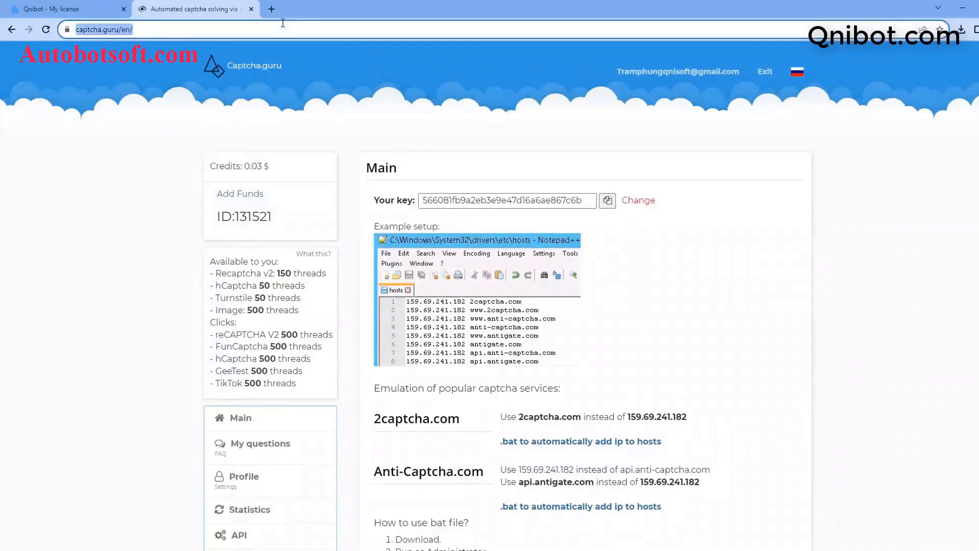
- Copy the Captcha.guru API key next to Your key and minimize the browser
left_click(101, 29)
left_click_drag(100, 30, 145, 30)
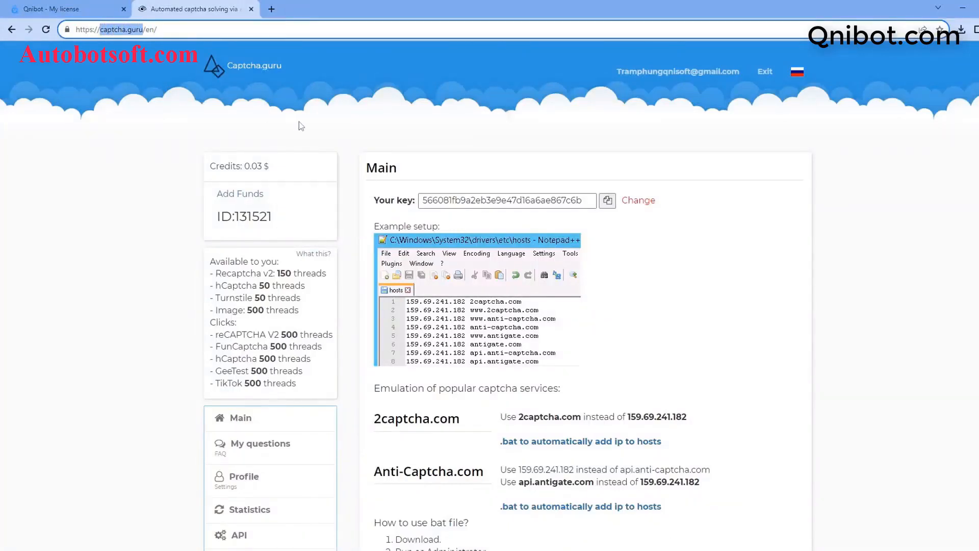
left_click(612, 205)
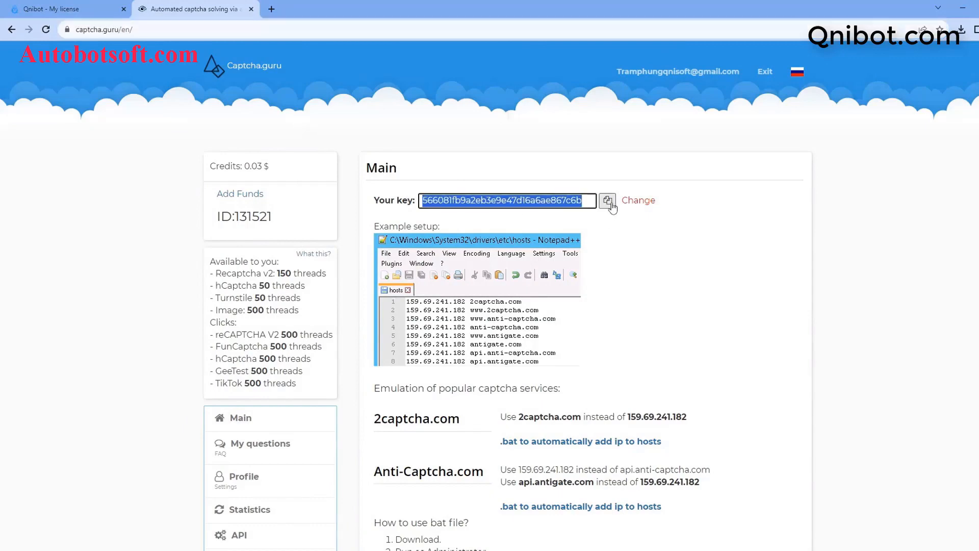
left_click(963, 8)
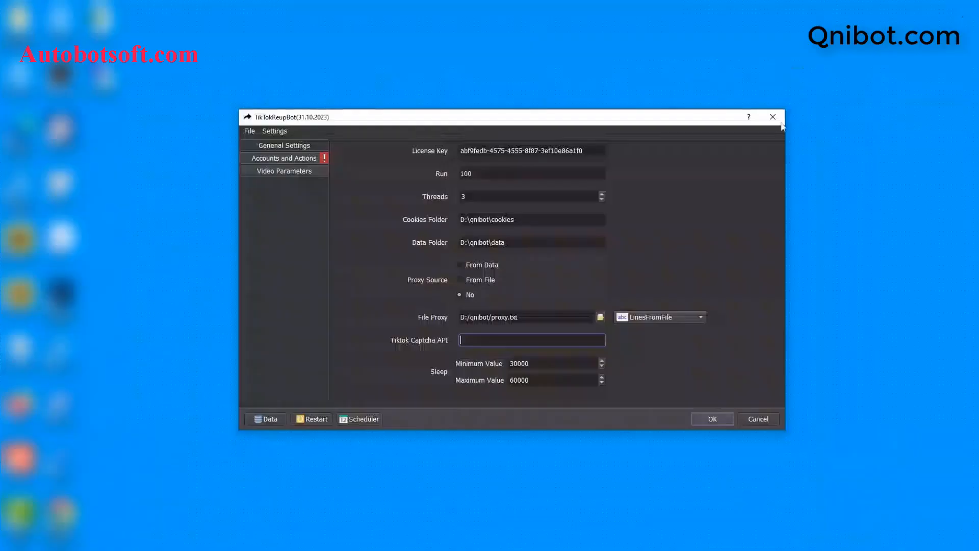
- Paste the Captcha.guru key into Tiktok Captcha API, leaving Sleep at 30000–60000 ms
right_click(486, 340)
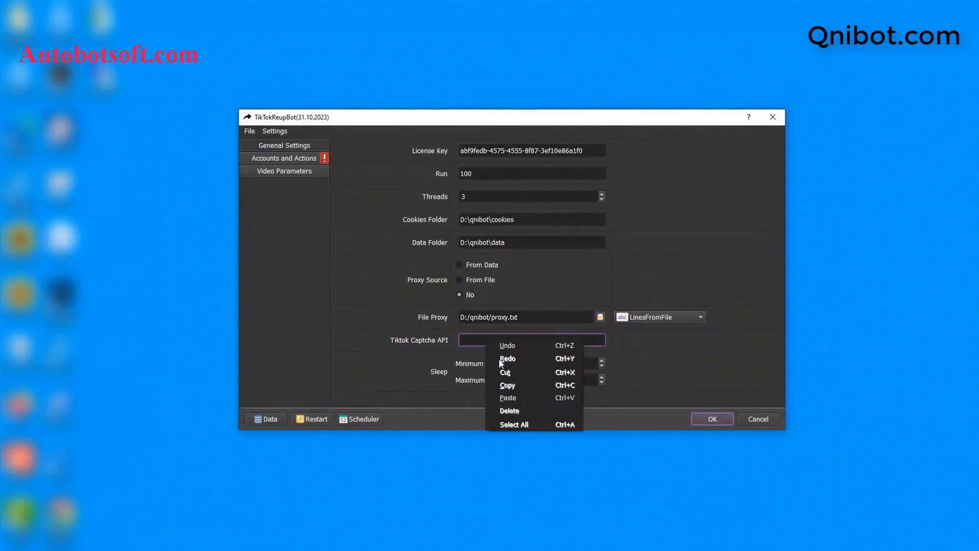
left_click(507, 397)
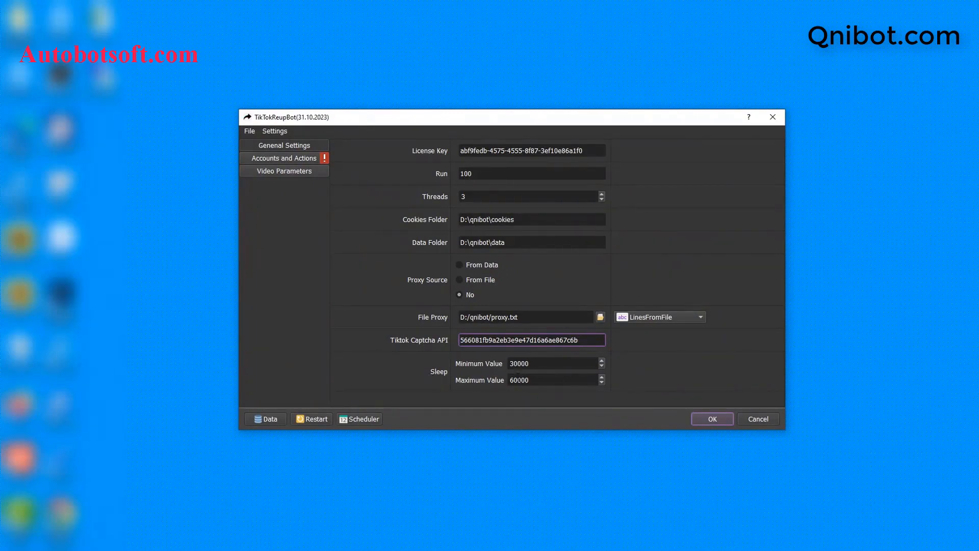
left_click(536, 364)
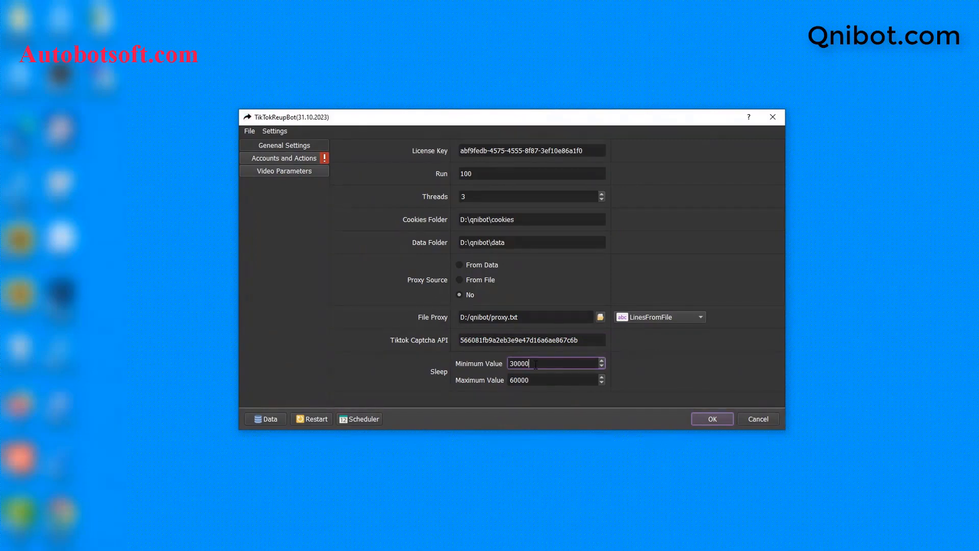
left_click_drag(536, 364, 518, 365)
left_click_drag(535, 381, 519, 381)
left_click(535, 365)
left_click_drag(535, 381, 518, 380)
left_click(659, 235)
- Open Database Manager from the Accounts and Actions page and filter to 'Not in groups'
left_click(299, 161)
left_click(298, 160)
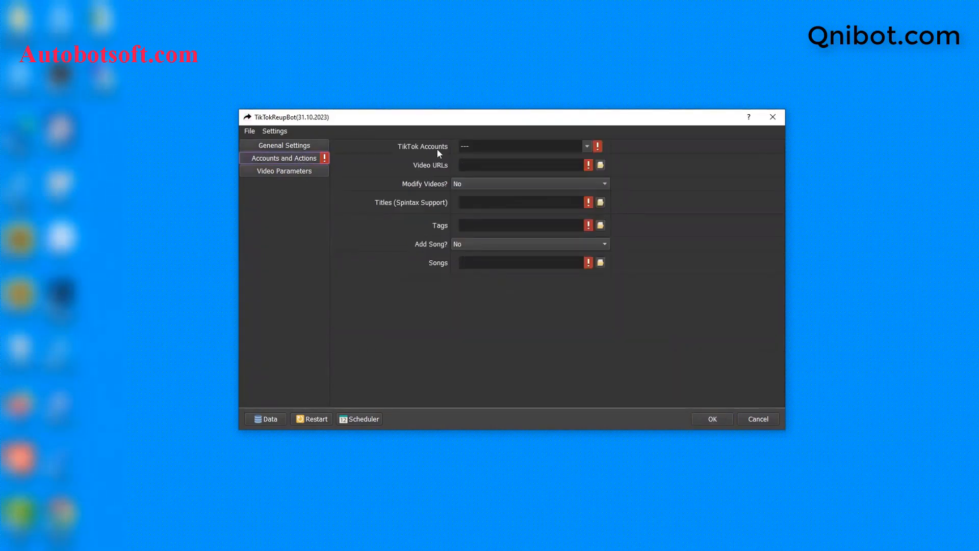
left_click(267, 419)
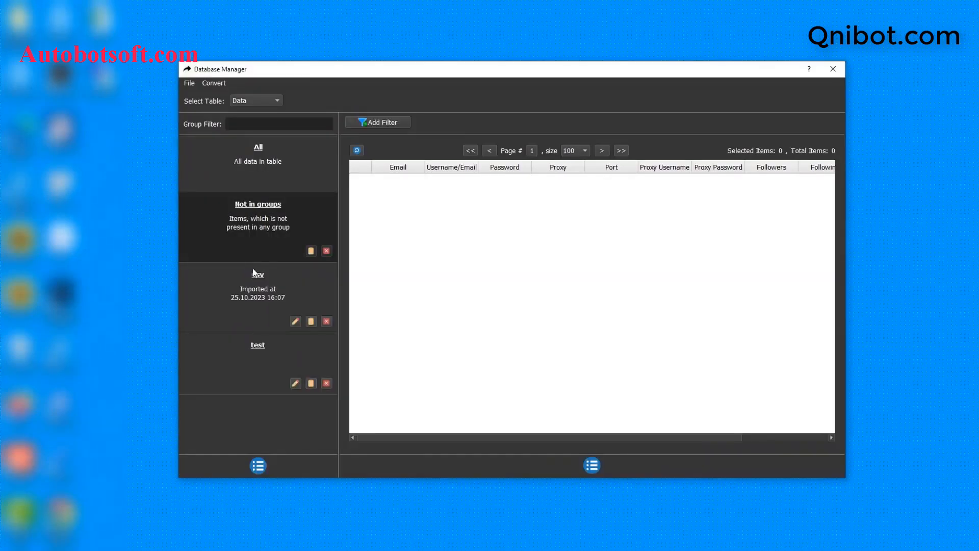
left_click(266, 219)
- Add a new account group named 'Tutorial' in Database Manager and select it
left_click(261, 465)
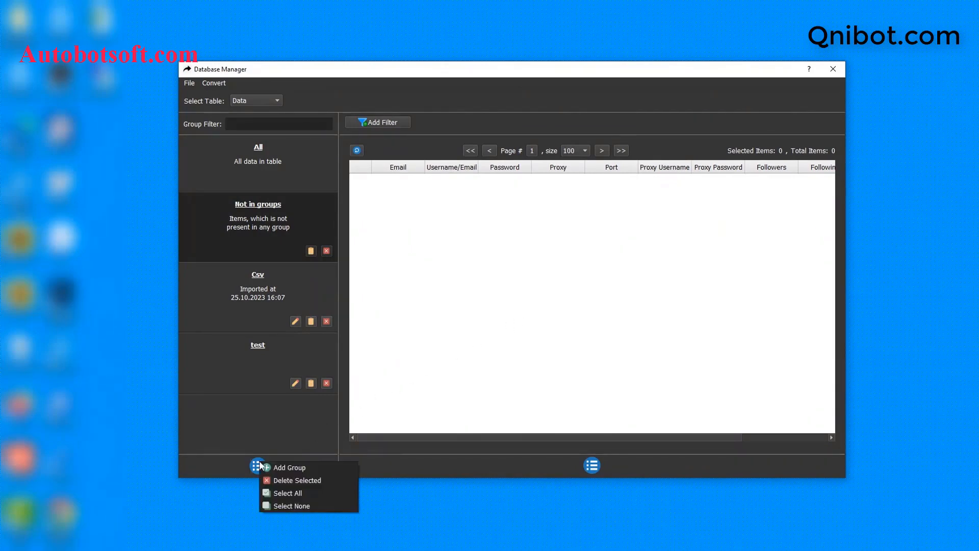
left_click(281, 466)
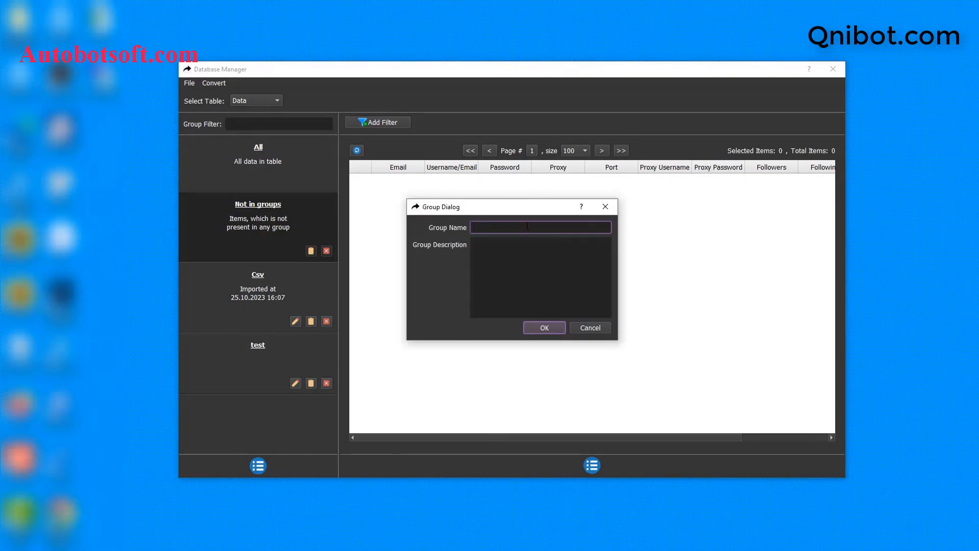
type("Tutorial")
left_click(545, 327)
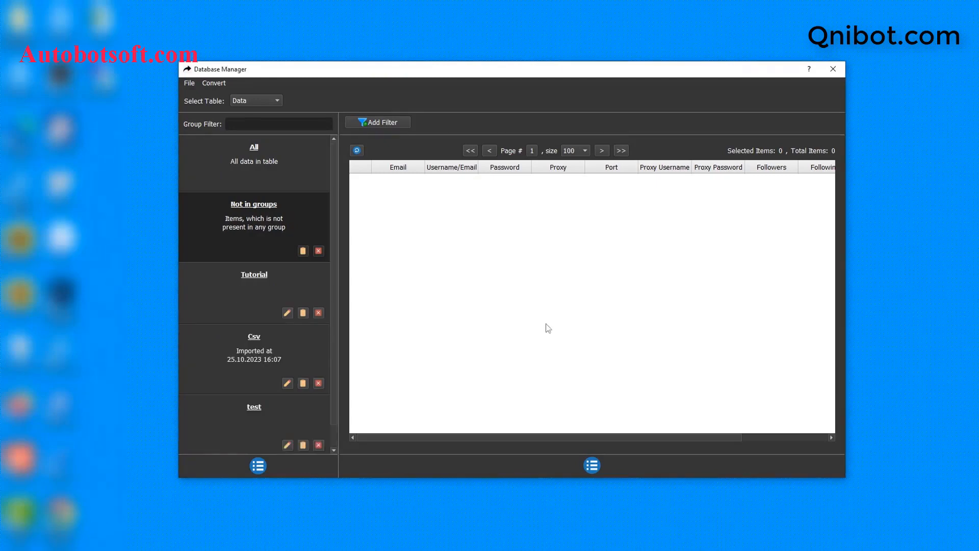
left_click(272, 279)
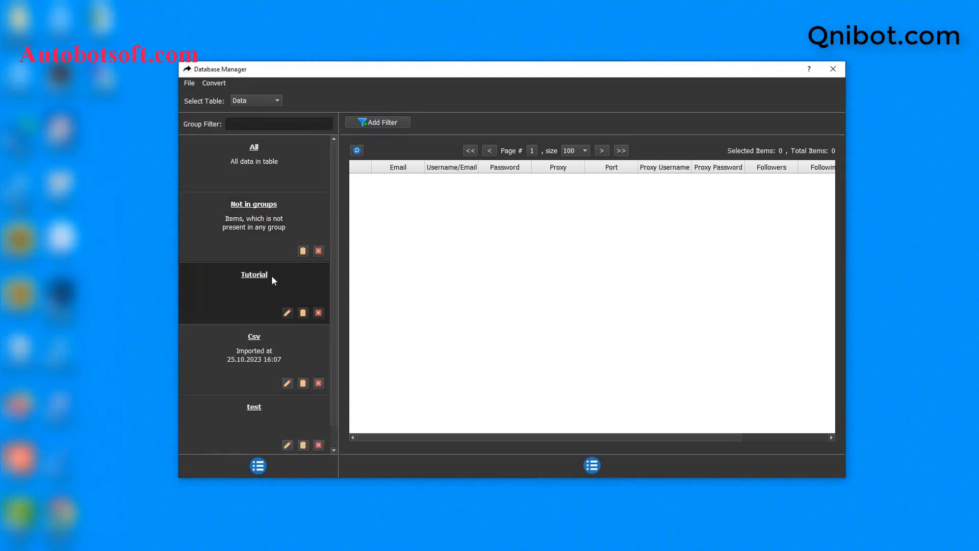
- Open the Add Item form for Tutorial and enter the account's e-mail, the same e-mail as username, and its password
left_click(592, 465)
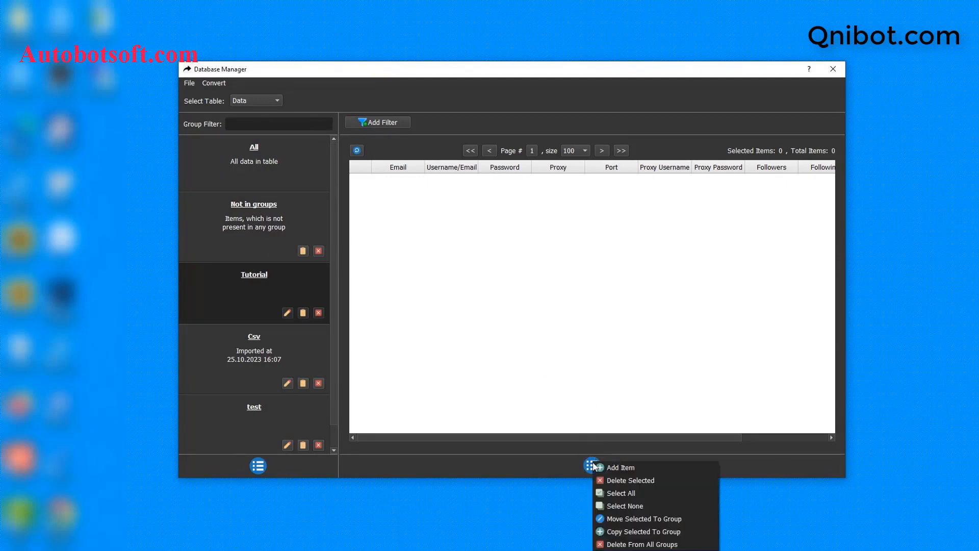
left_click(621, 468)
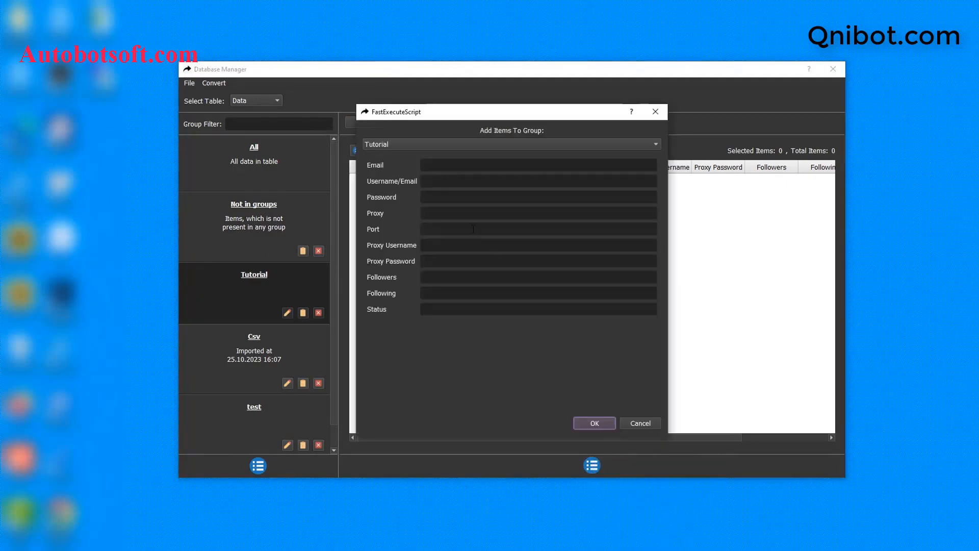
left_click(429, 164)
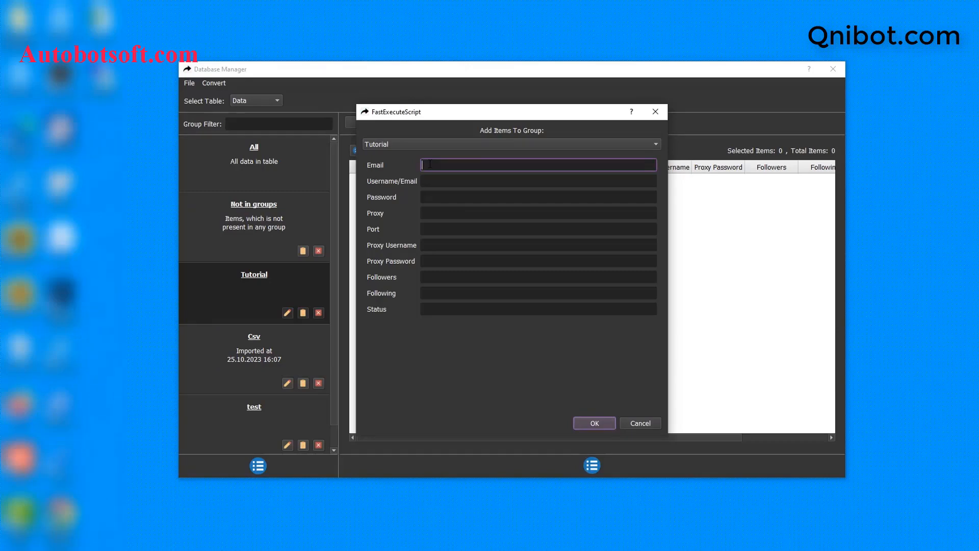
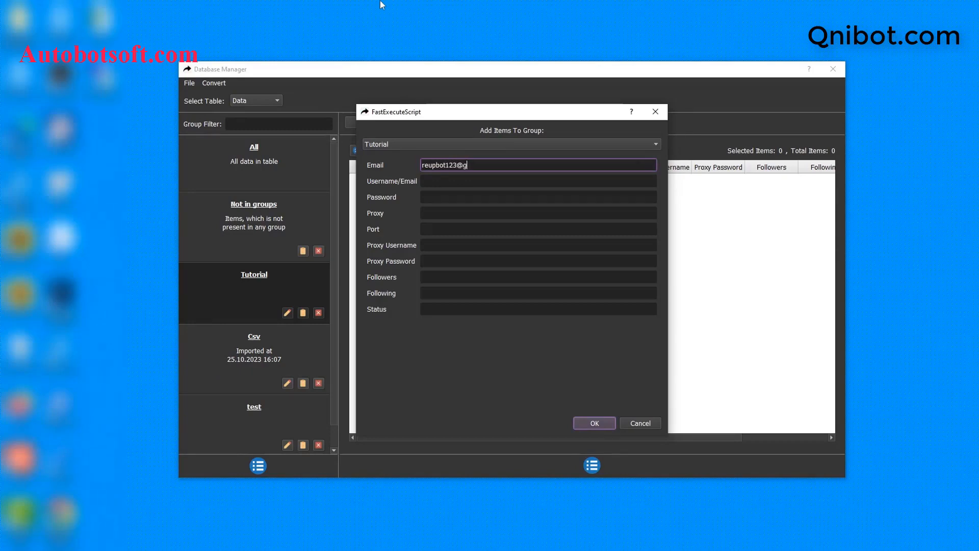
left_click(433, 180)
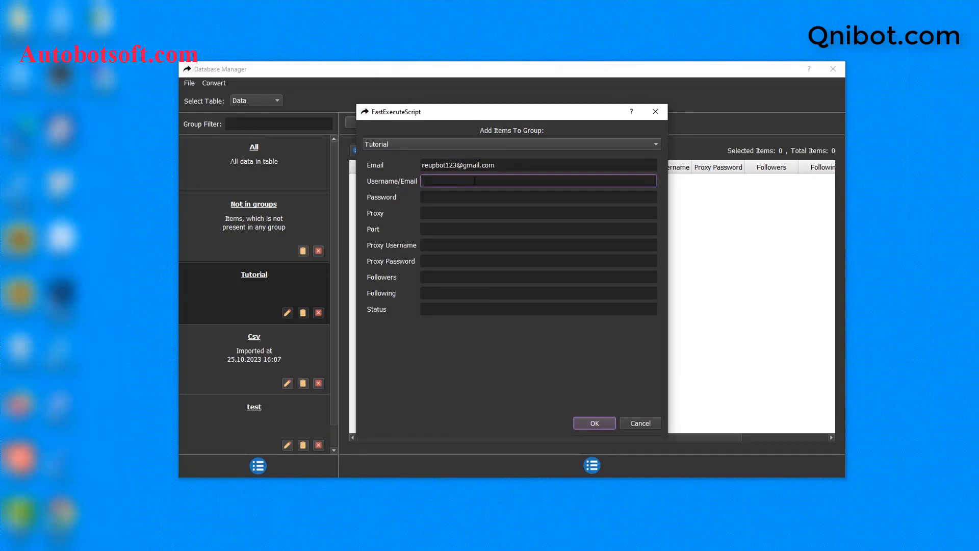
key("ctrl+v")
left_click(470, 197)
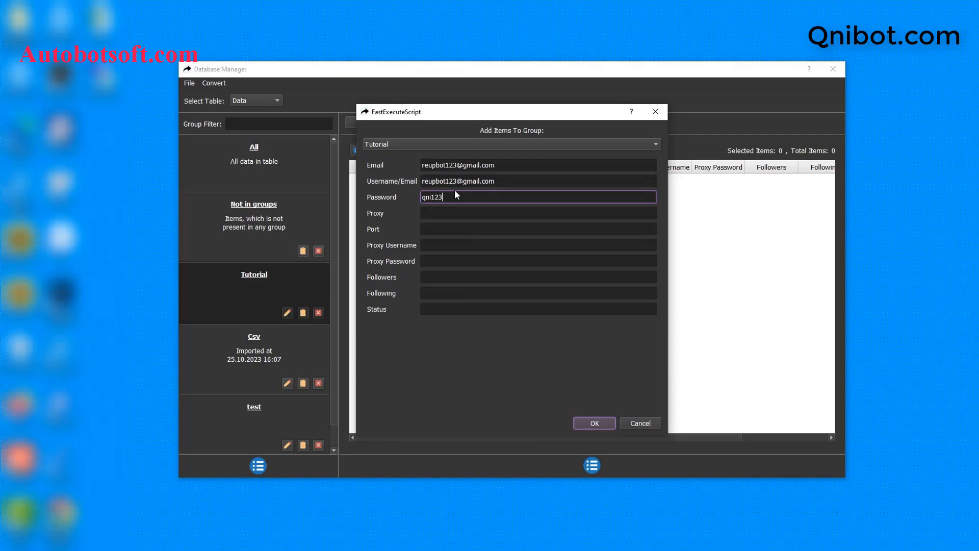
- Enter proxy 23.236.218.139, port 99793 and the proxy username and password, then save the account
left_click(509, 213)
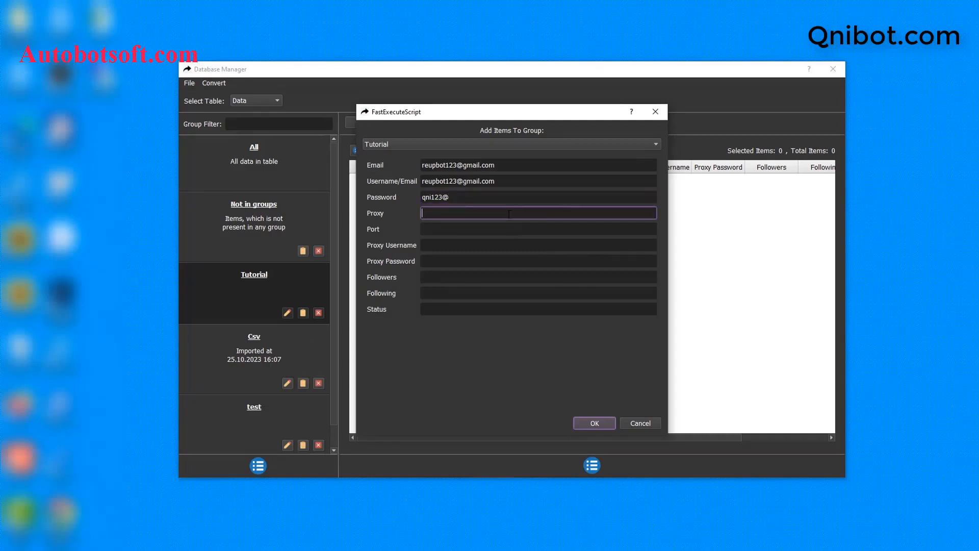
key("ctrl+v")
left_click(457, 226)
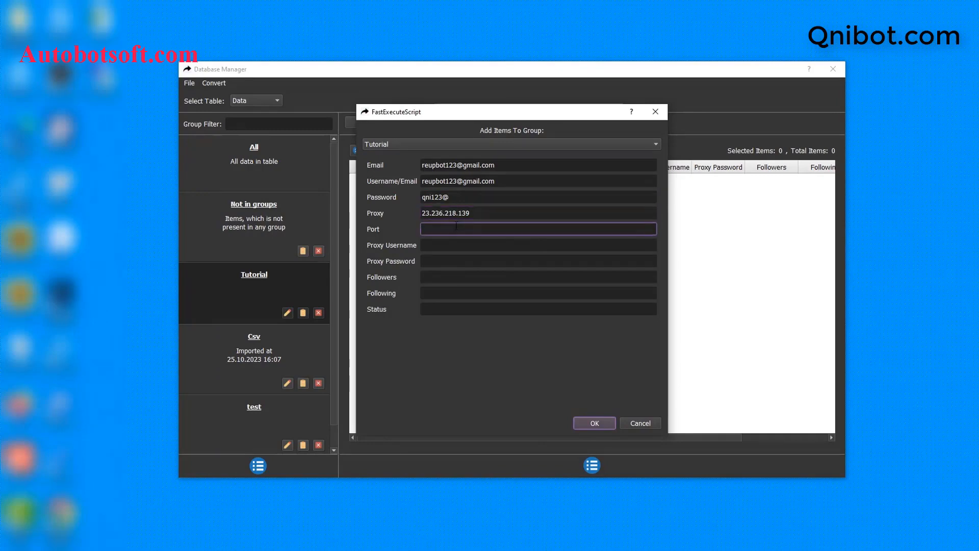
type("997")
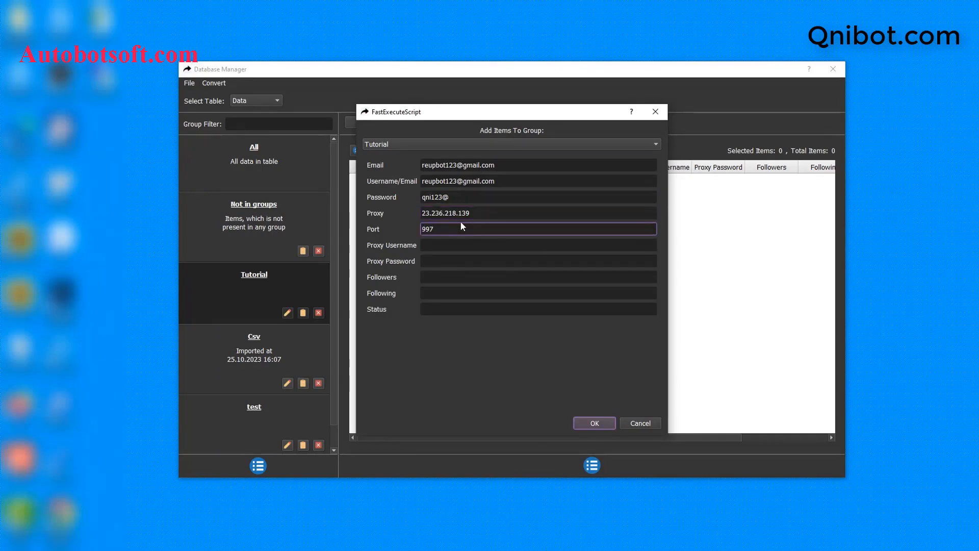
type("93")
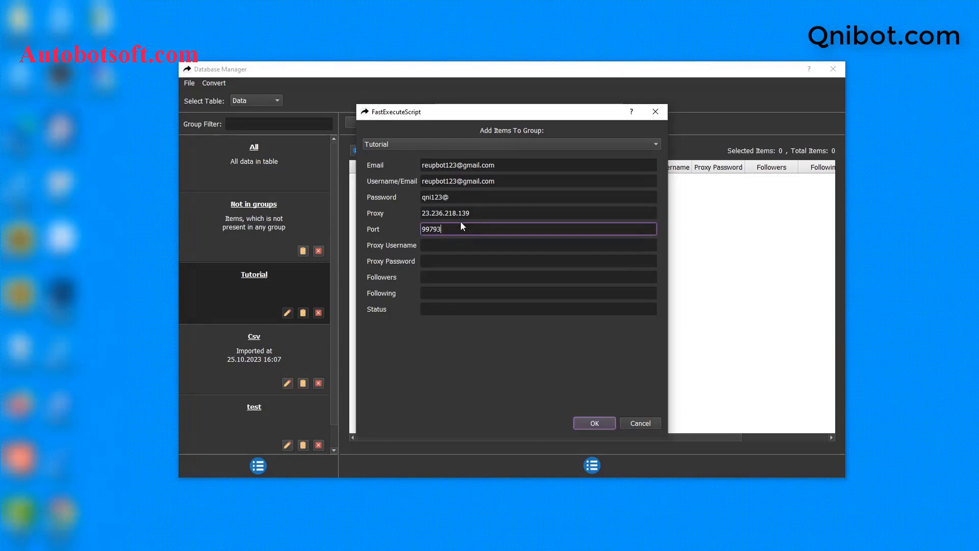
left_click(443, 244)
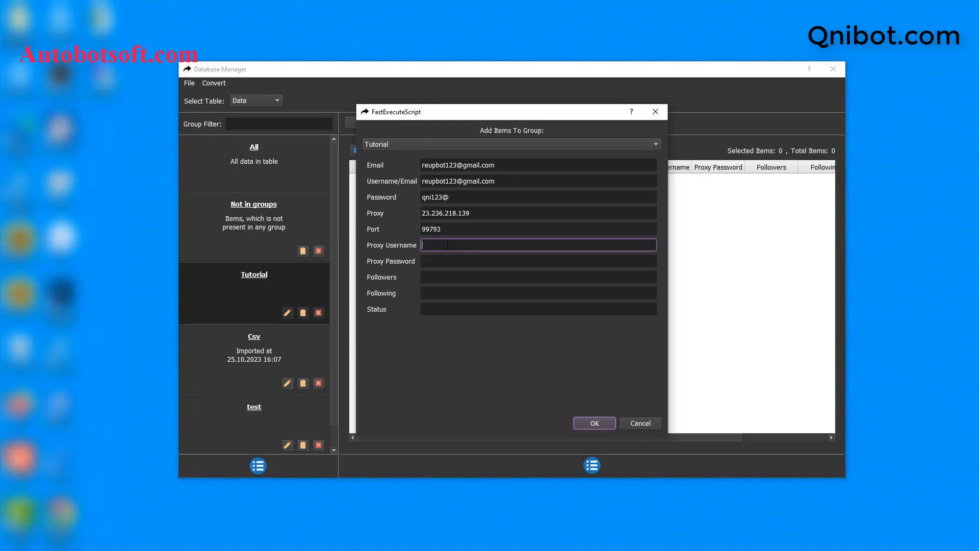
type("proxyqni")
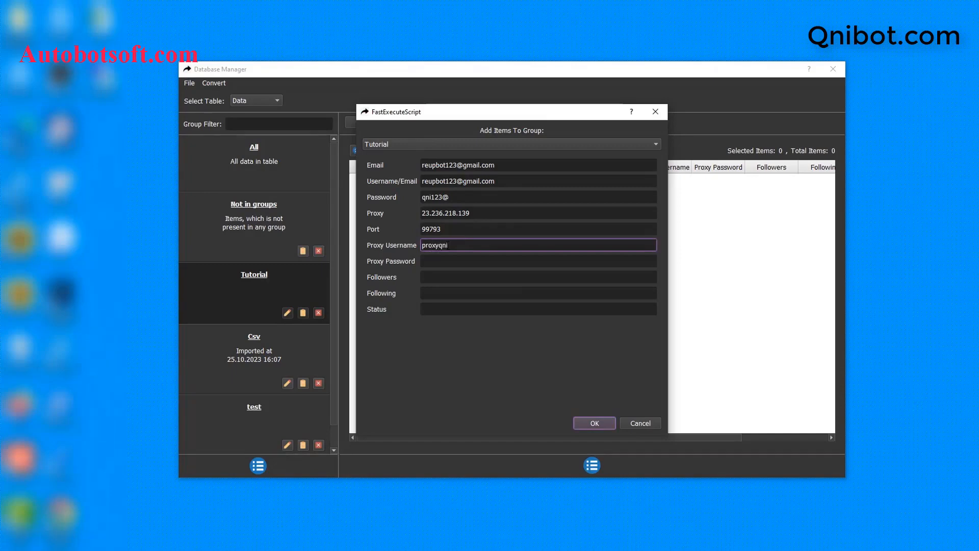
left_click(444, 262)
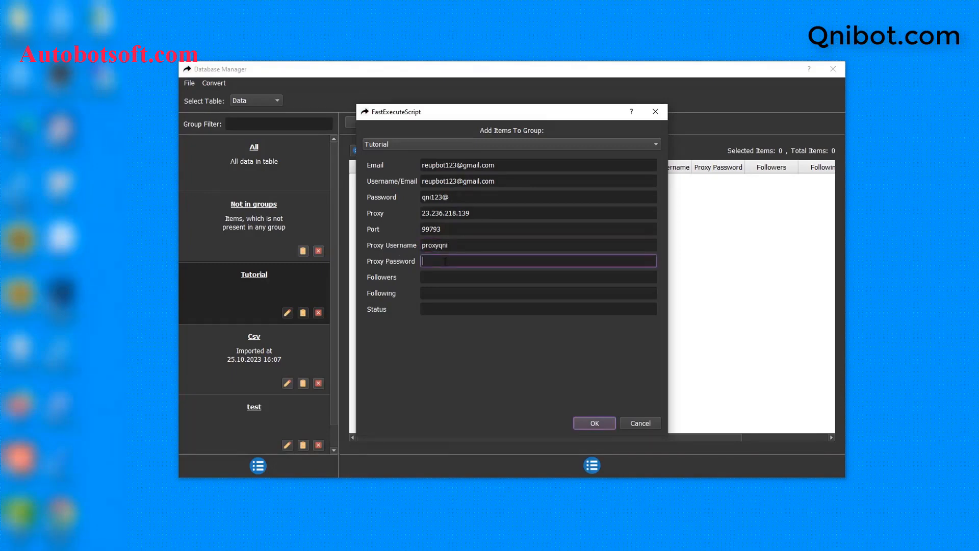
left_click(594, 424)
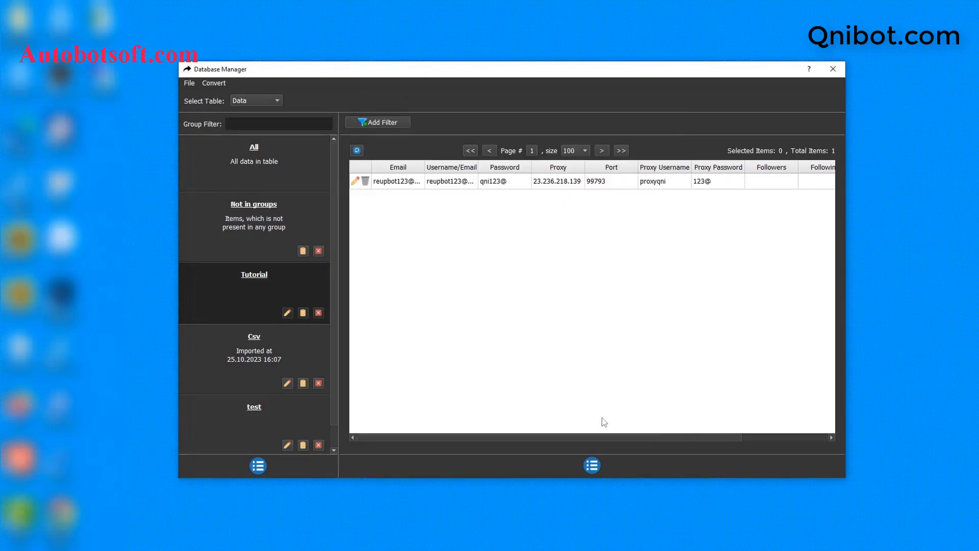
- Open another blank add-account form and close it without entering anything
left_click(594, 471)
left_click(608, 476)
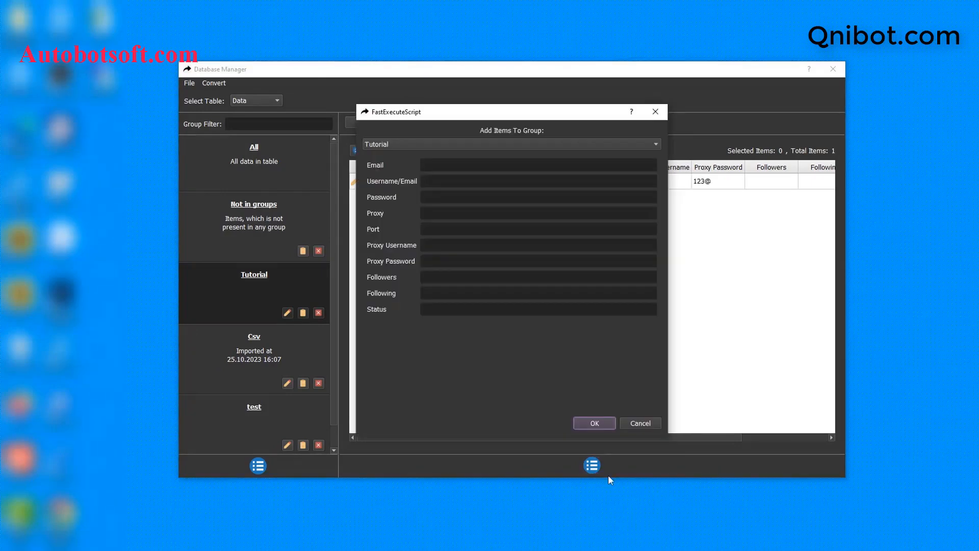
left_click(658, 113)
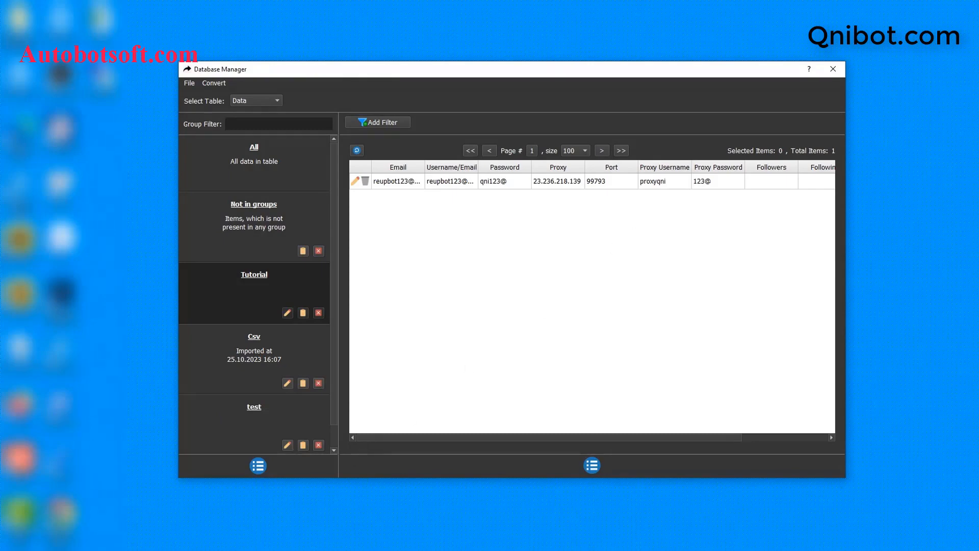
- Create a new text document in the qnibot folder named tiktok-accounts.txt
right_click(292, 321)
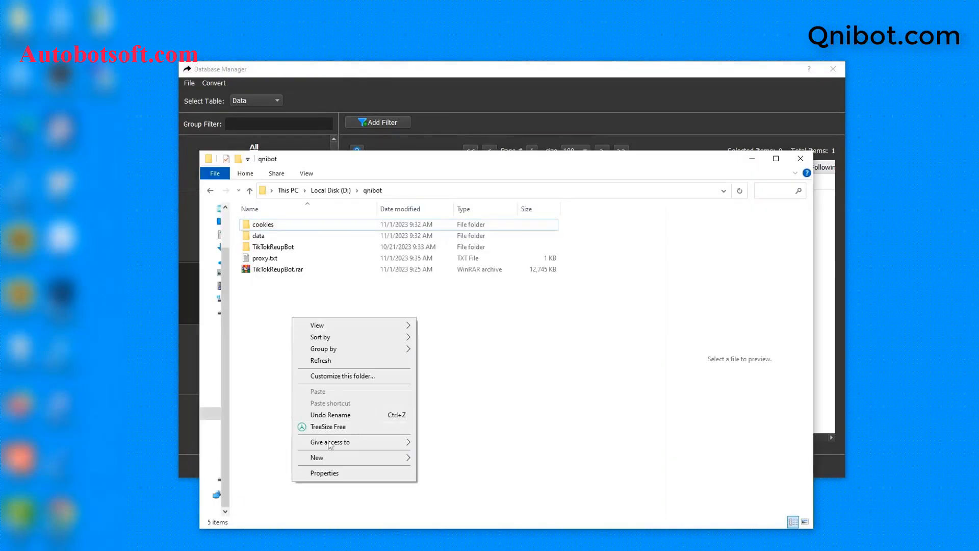
mouse_move(321, 457)
left_click(434, 435)
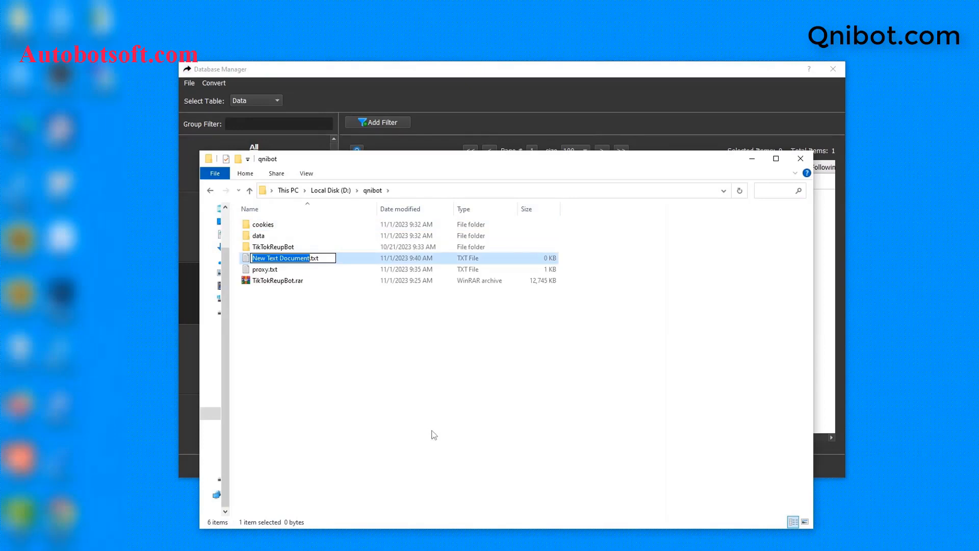
type("tiktoka")
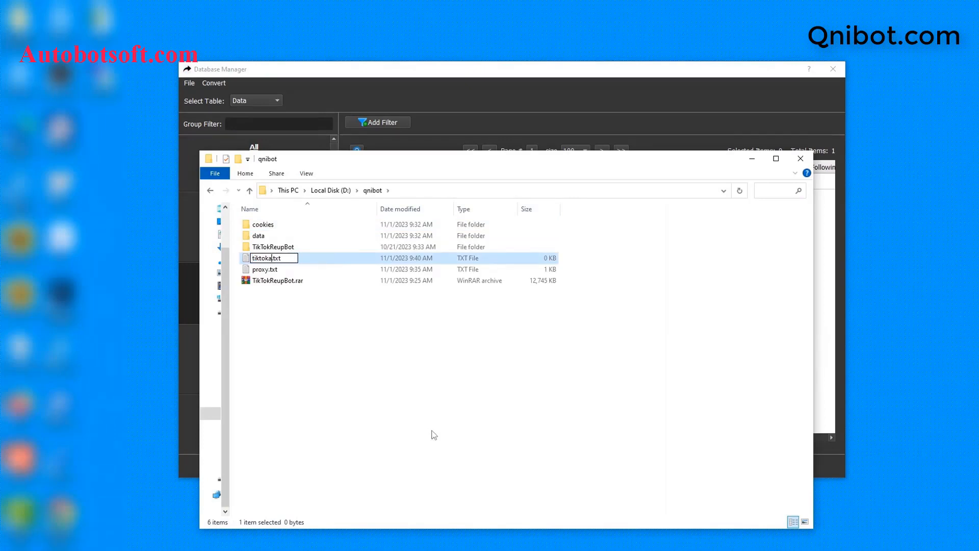
key("BackSpace")
type("-accounts")
key("Return")
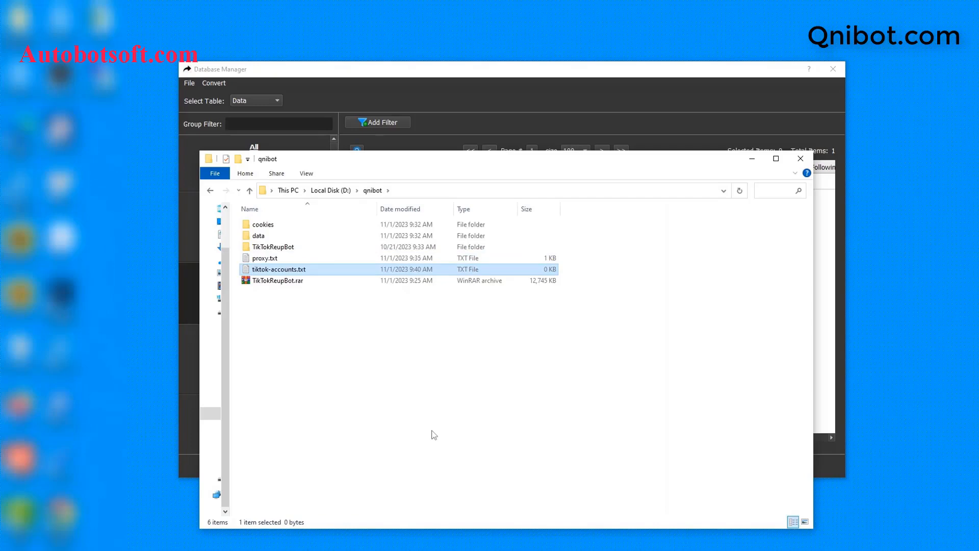
- Open tiktok-accounts.txt in Notepad
double_click(362, 273)
left_click(536, 187)
left_click(550, 294)
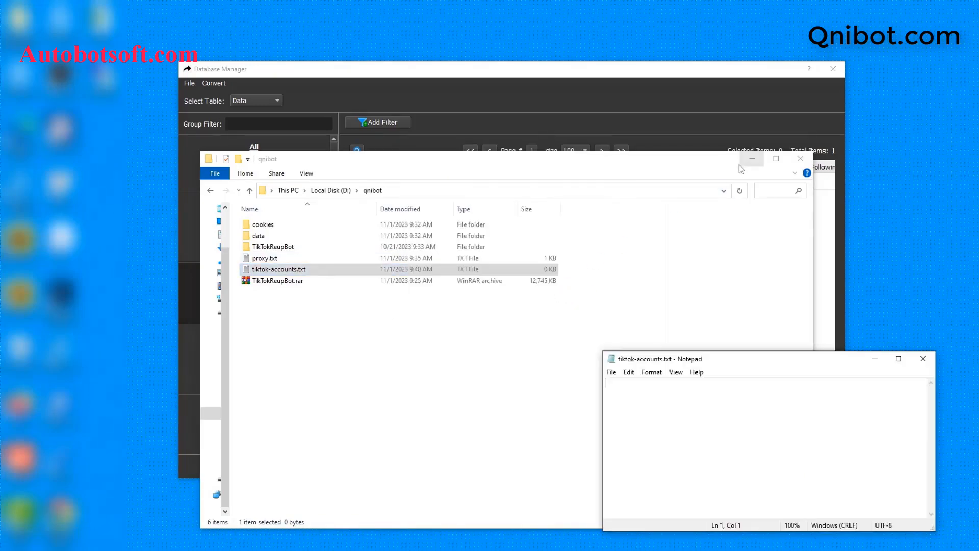
- Place Notepad over the account table and write the first account's e-mail, username and password, comma-separated
left_click(740, 163)
left_click_drag(746, 363, 573, 282)
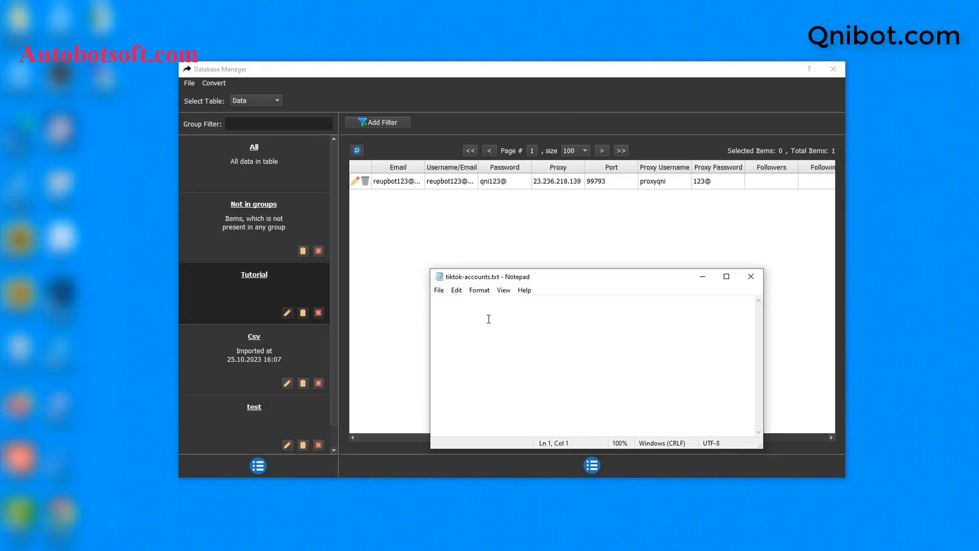
key("ctrl+v")
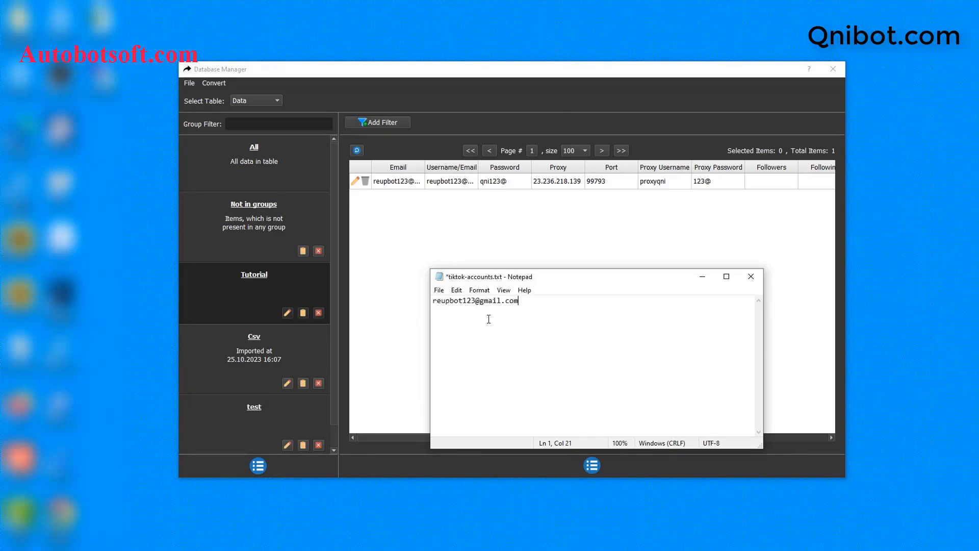
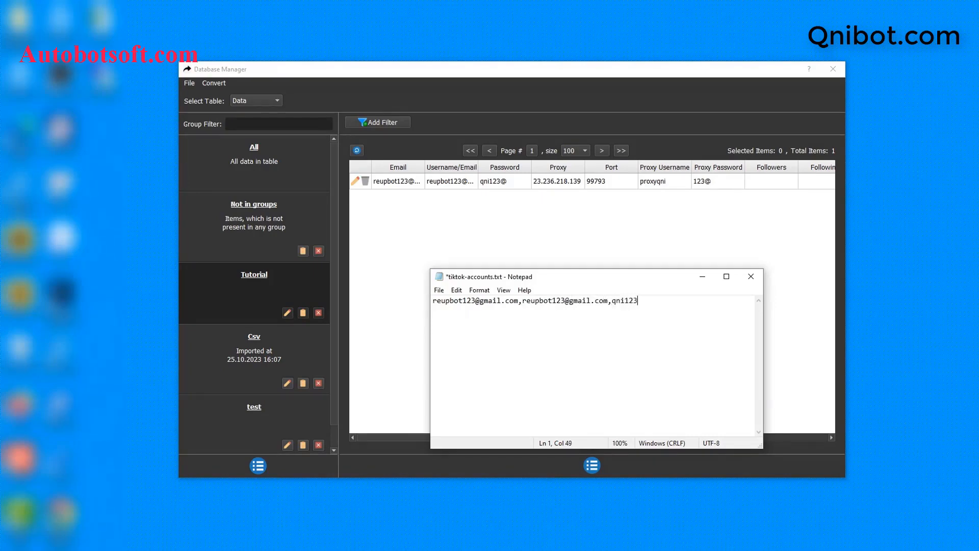
- On line 2, type the second account's e-mail, username and password, comma-separated
key("Return")
key("Return")
key("Return")
key("BackSpace")
key("BackSpace")
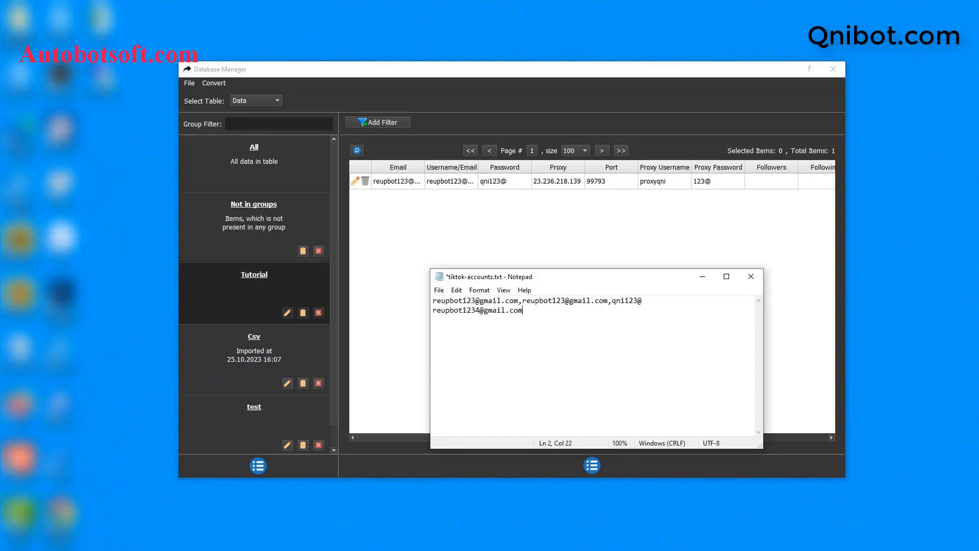
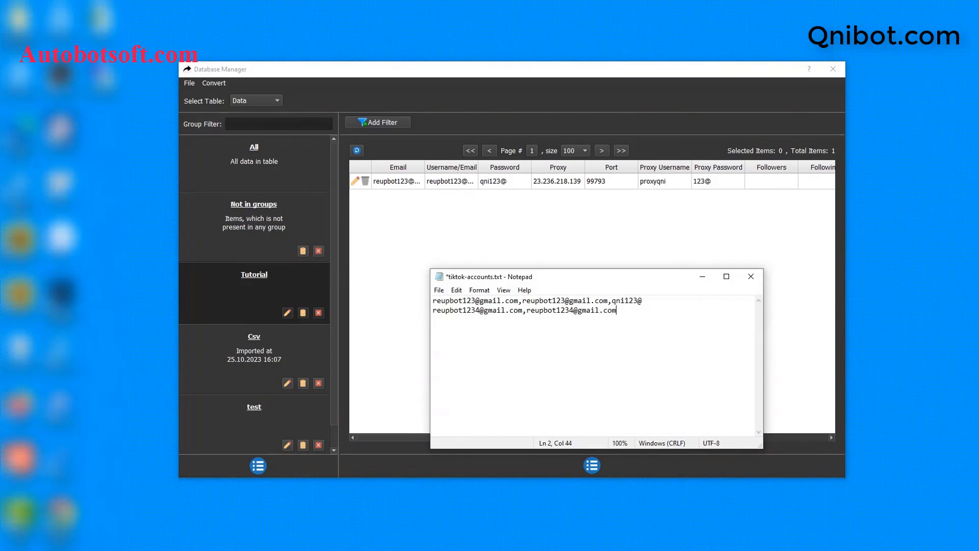
- Append proxy 23.236.218.139, port 99793 and the proxy username and password to the second account line
type("23.236.218.139")
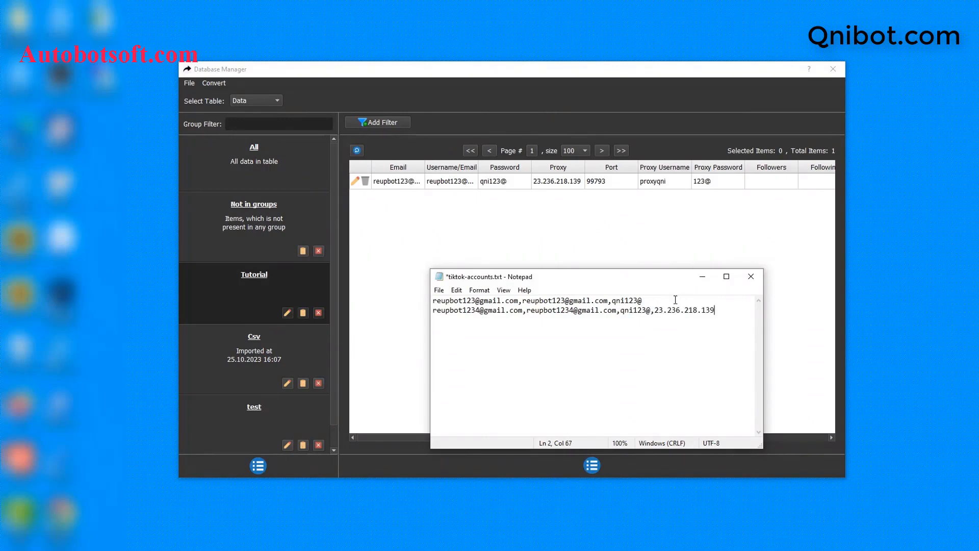
type(",99793")
left_click_drag(764, 323, 891, 323)
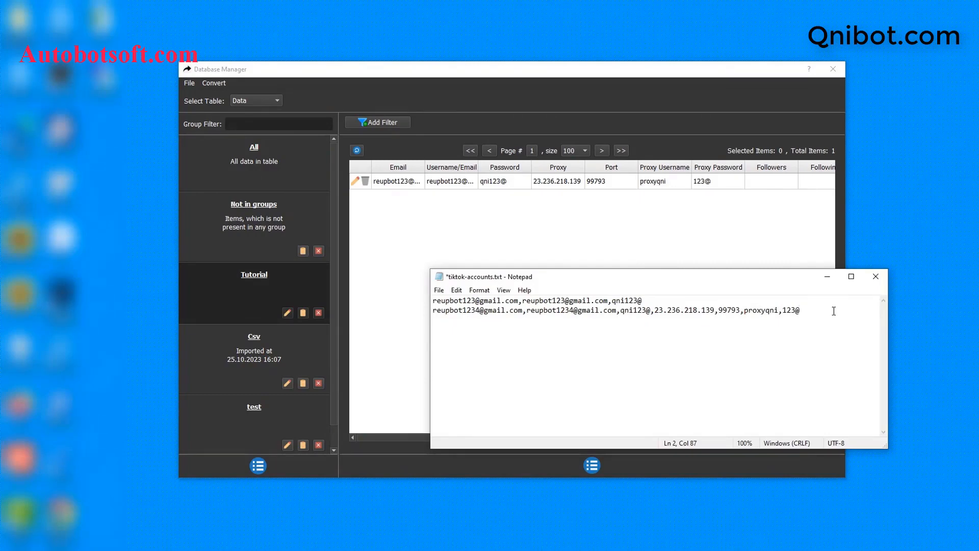
key("Return")
key("Return")
key("BackSpace")
key("BackSpace")
left_click(439, 290)
- Save tiktok-accounts.txt and import it through Convert > Import Csv as a new group
left_click(462, 339)
left_click(212, 83)
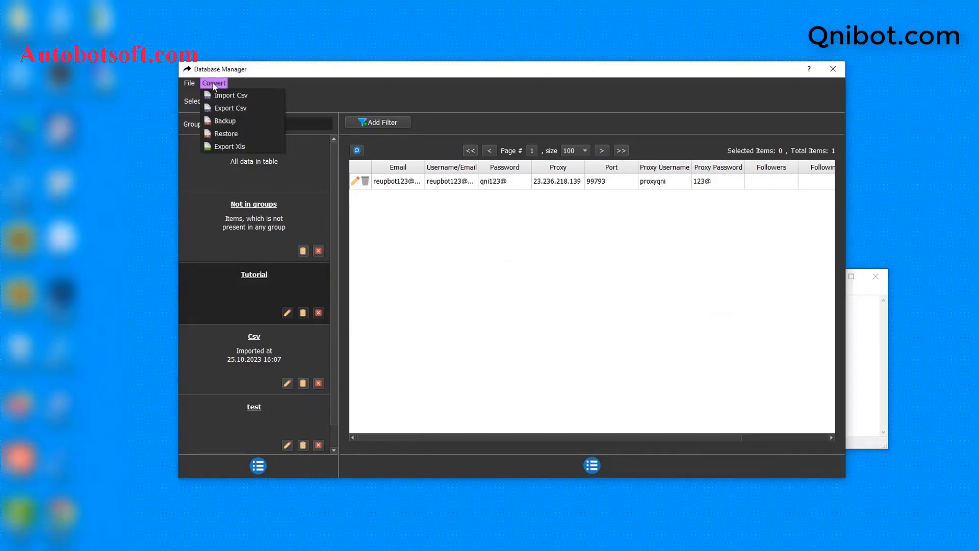
left_click(231, 96)
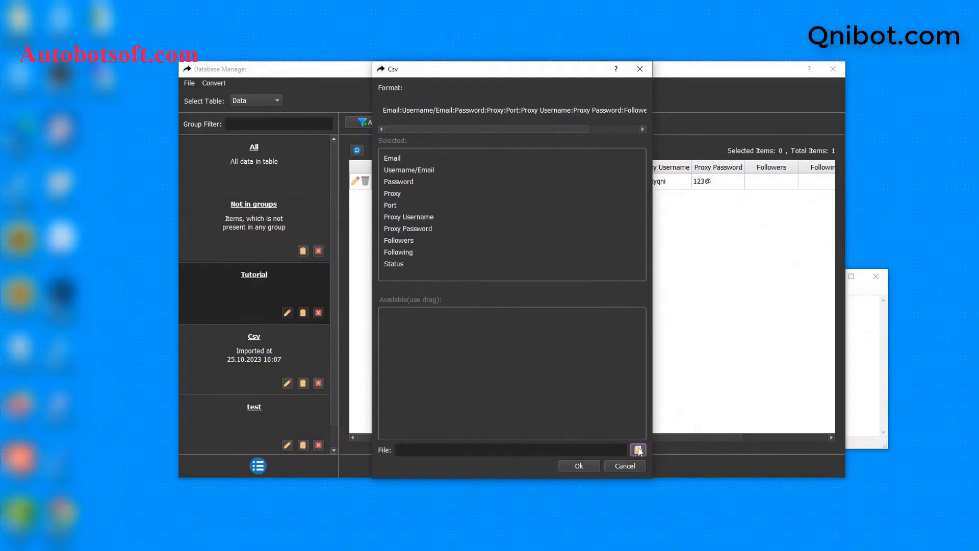
left_click(639, 450)
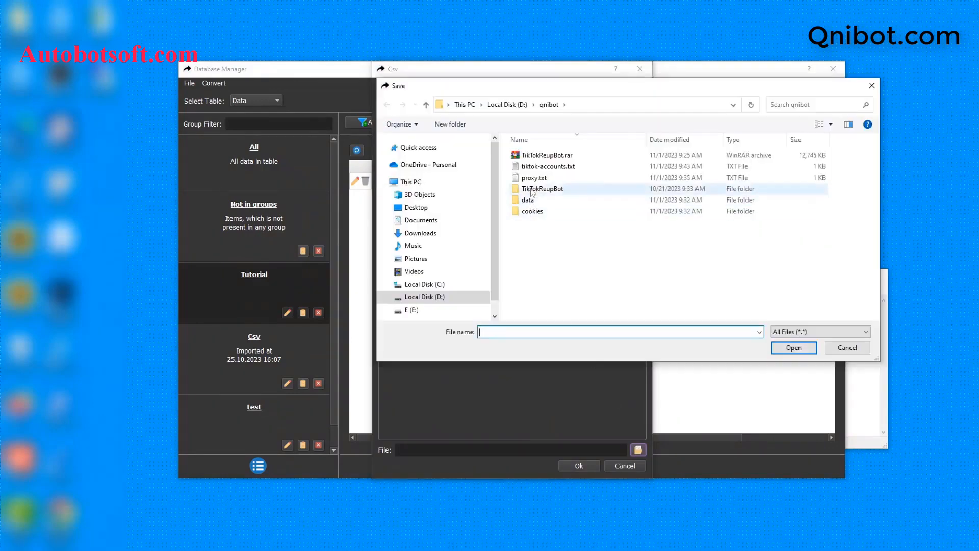
left_click(549, 166)
left_click(809, 349)
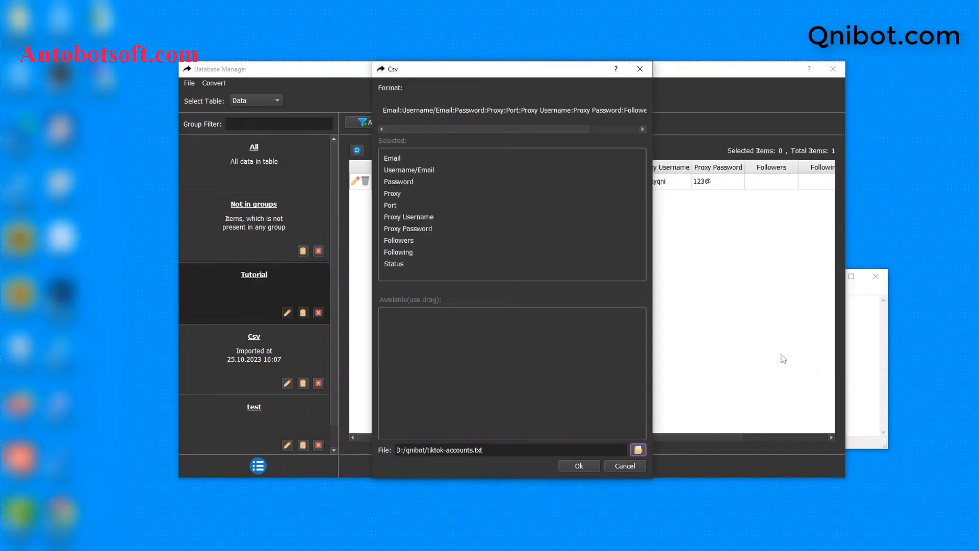
left_click(580, 465)
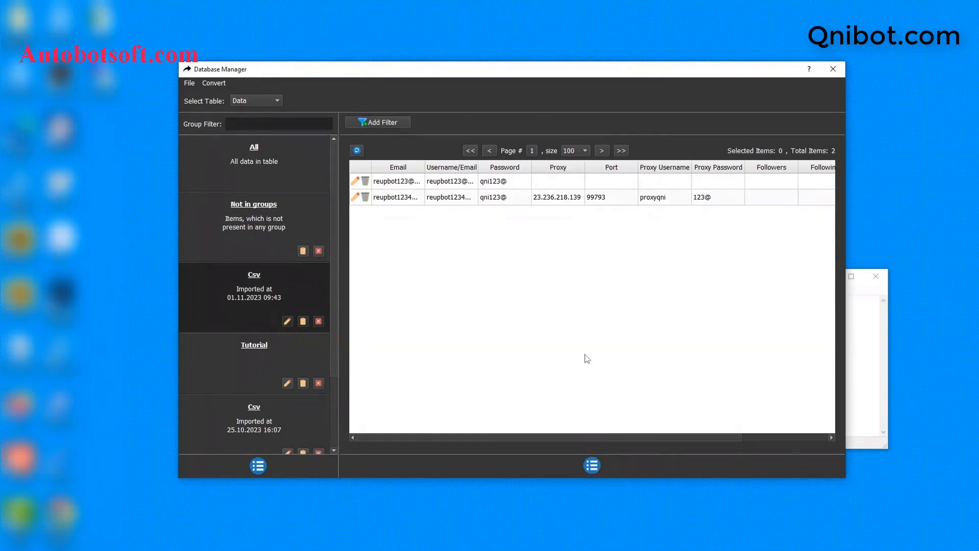
- Bring the tiktok-accounts.txt Notepad window back beside the table and close it
left_click(868, 334)
left_click_drag(710, 276, 636, 280)
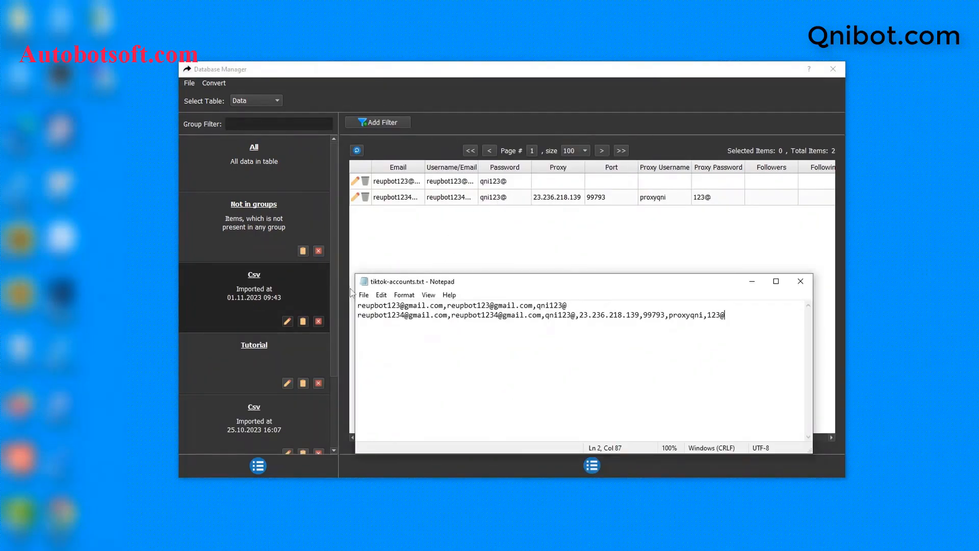
left_click(800, 281)
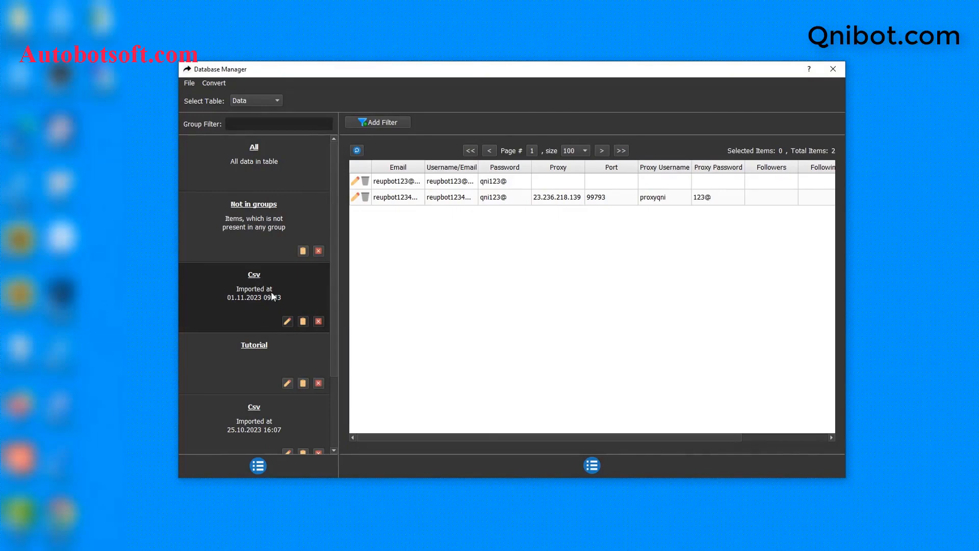
- Rename the imported Csv group to 'Tutorial 2' and close Database Manager
left_click(286, 321)
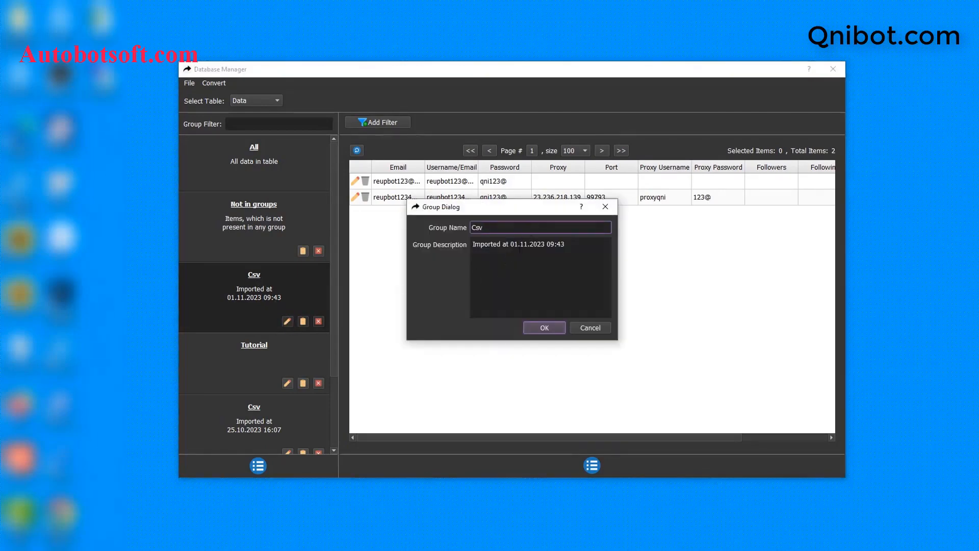
key("ctrl+a")
type("Tutorial 2")
left_click(541, 328)
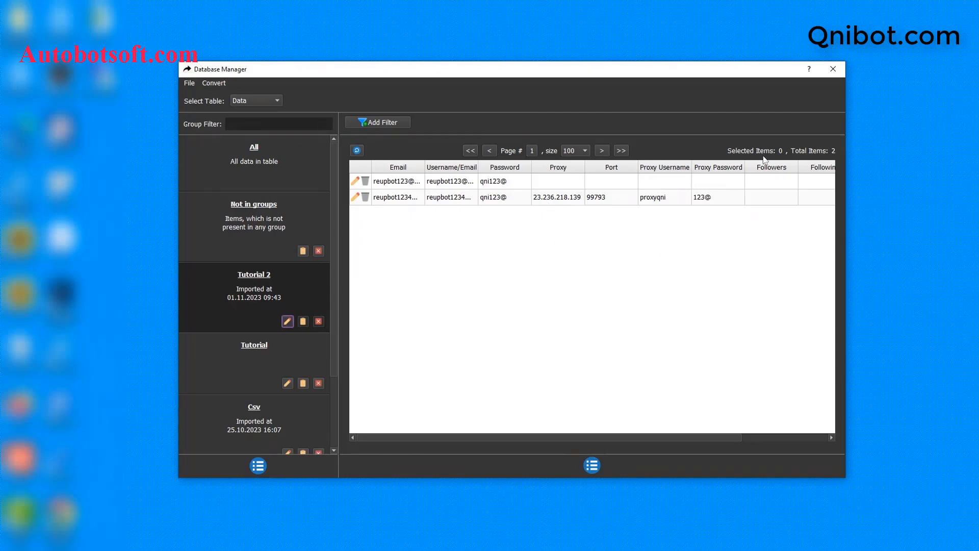
left_click(831, 74)
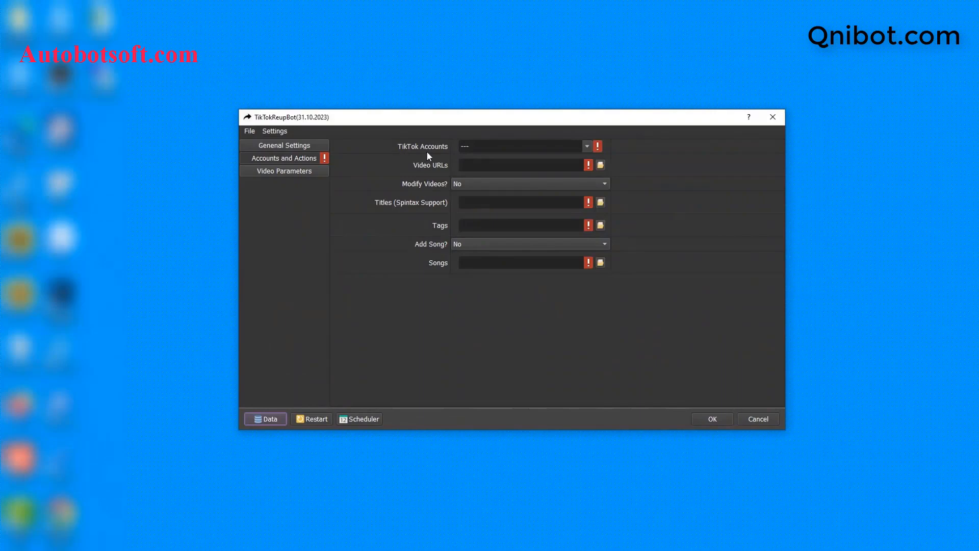
- Select Tutorial 2 in the TikTok Accounts dropdown, then bring the qnibot folder forward
left_click(587, 146)
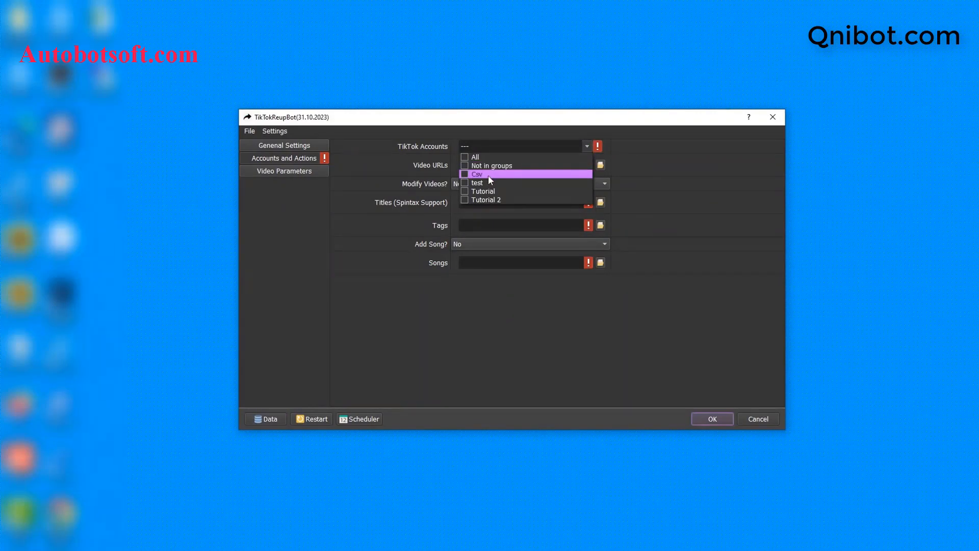
left_click(465, 200)
left_click(660, 196)
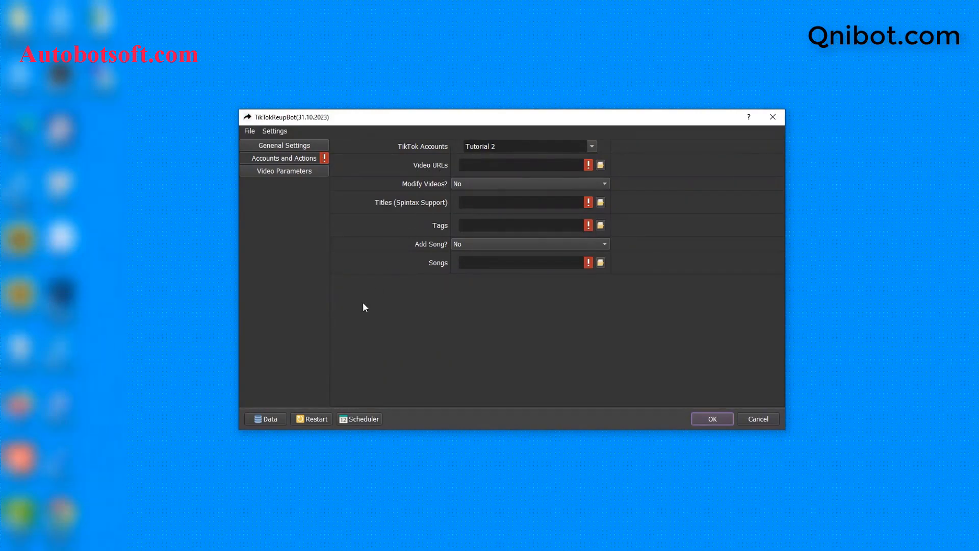
left_click(176, 538)
- Create a new text document in the qnibot folder named video-urls.txt
right_click(290, 311)
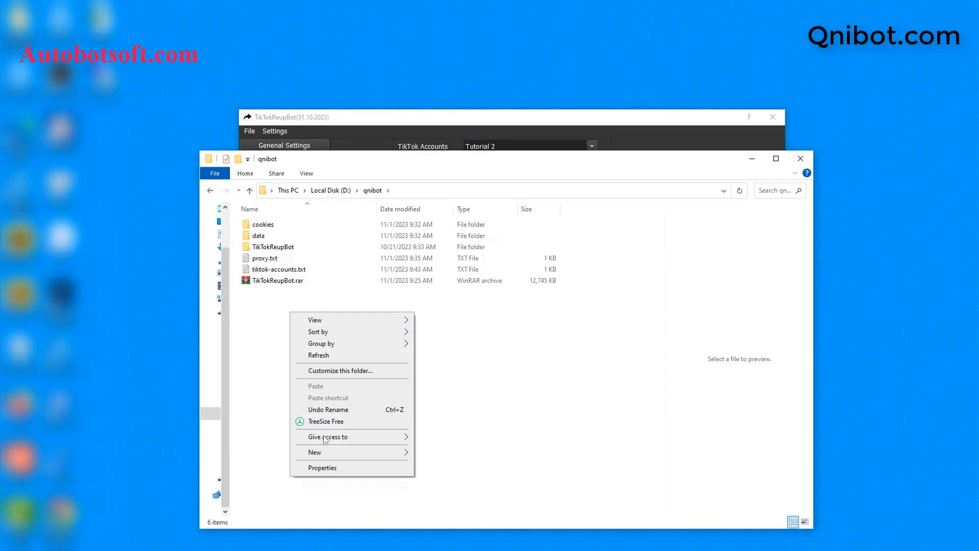
mouse_move(341, 451)
left_click(428, 429)
type("v")
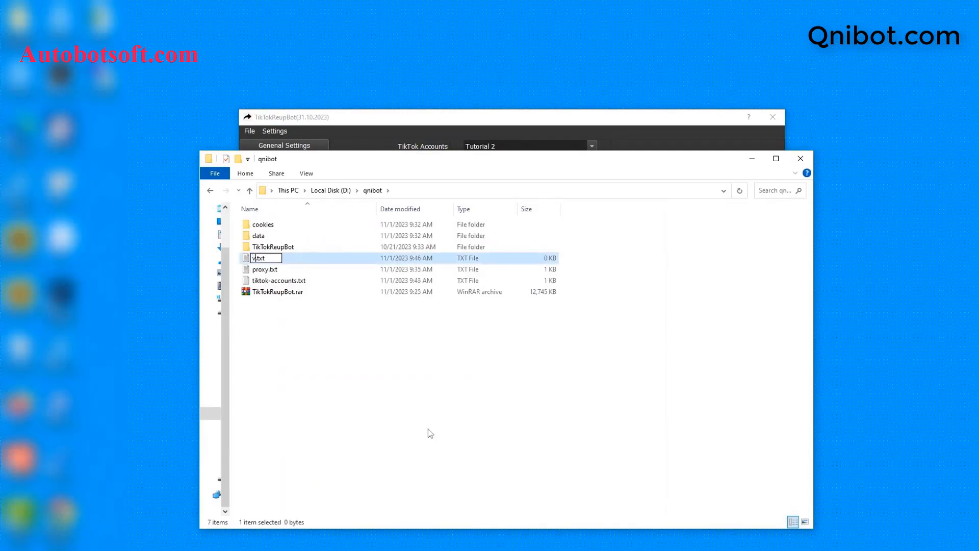
type("ideo-u")
type("ls")
key("BackSpace")
key("BackSpace")
key("BackSpace")
type("urls")
key("Return")
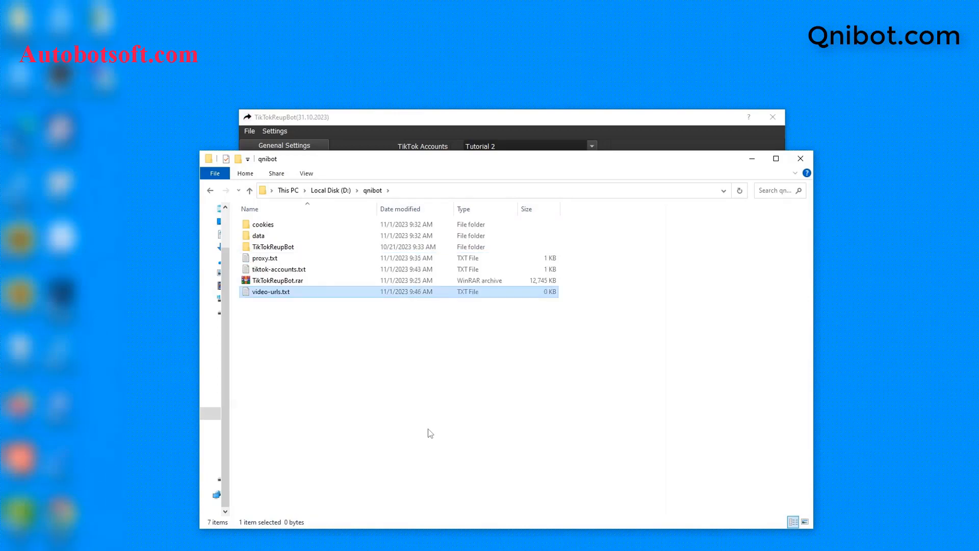
- Open video-urls.txt in Notepad and minimize the File Explorer window
double_click(321, 299)
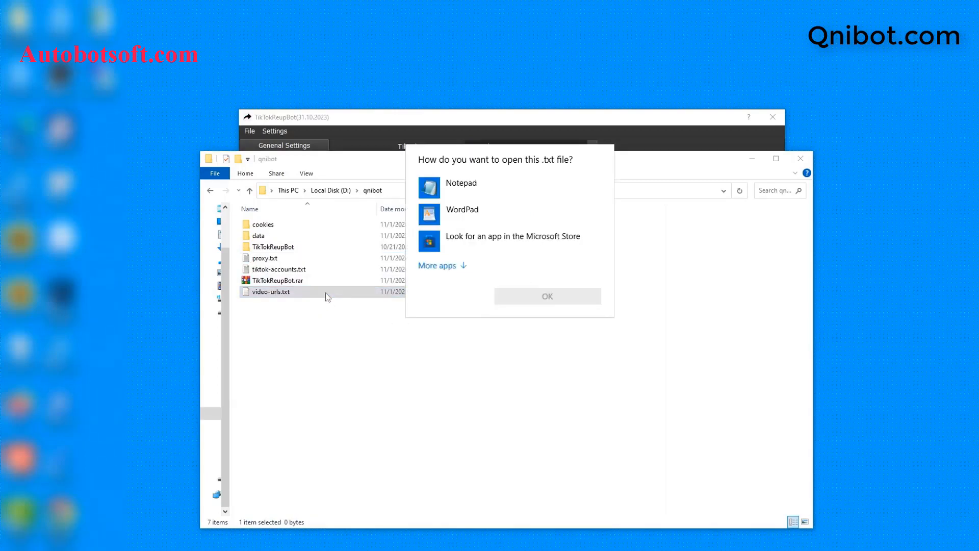
left_click(498, 194)
left_click(559, 295)
left_click(752, 158)
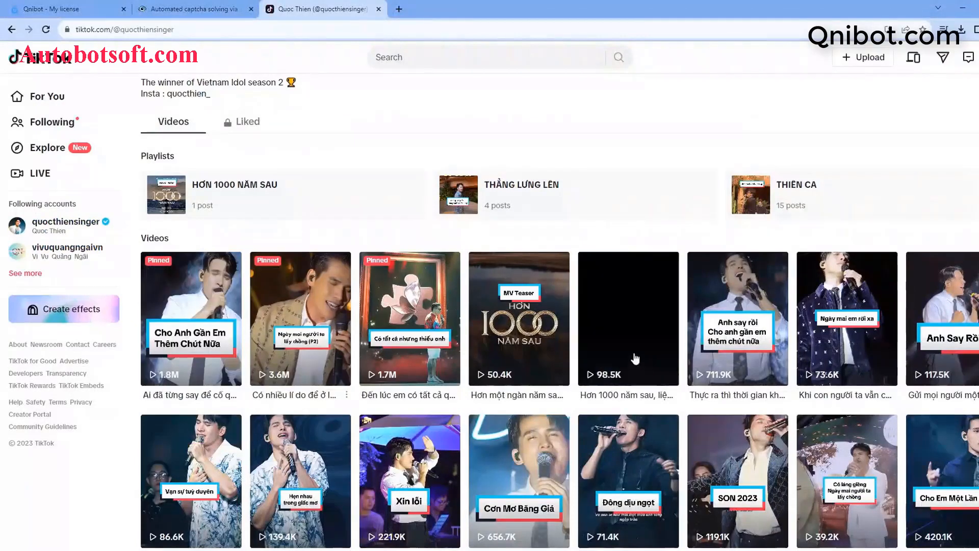
- Paste the first pinned video's link into video-urls.txt
left_click(206, 340)
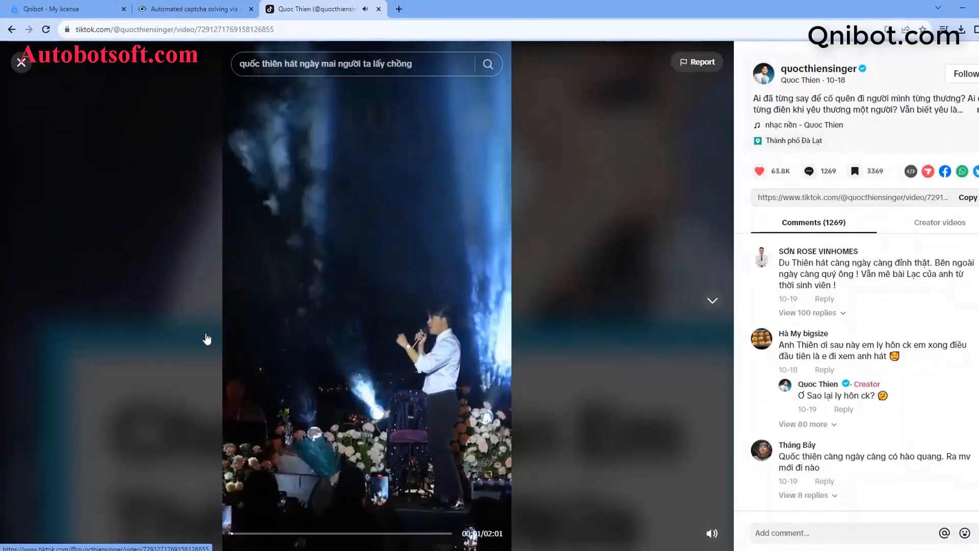
double_click(302, 27)
left_click(303, 28)
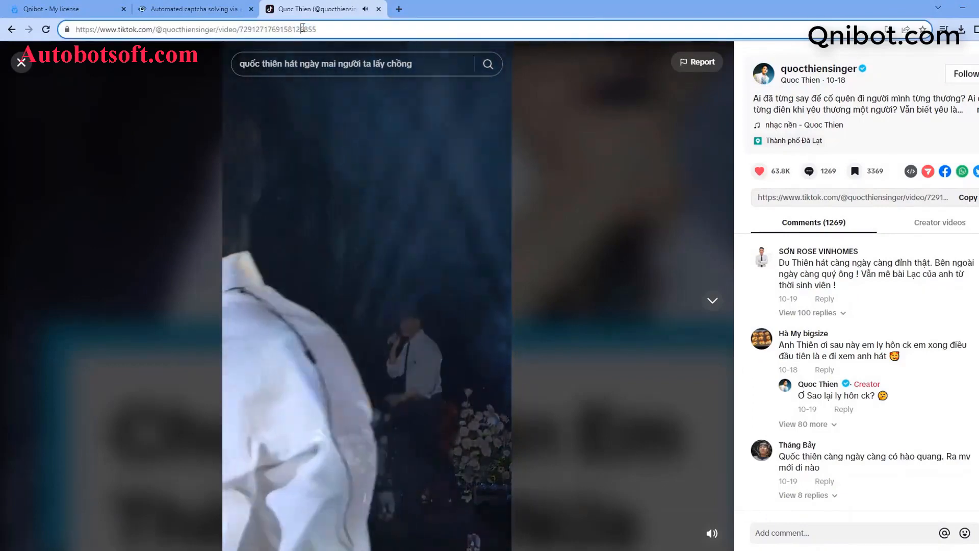
double_click(303, 28)
triple_click(704, 29)
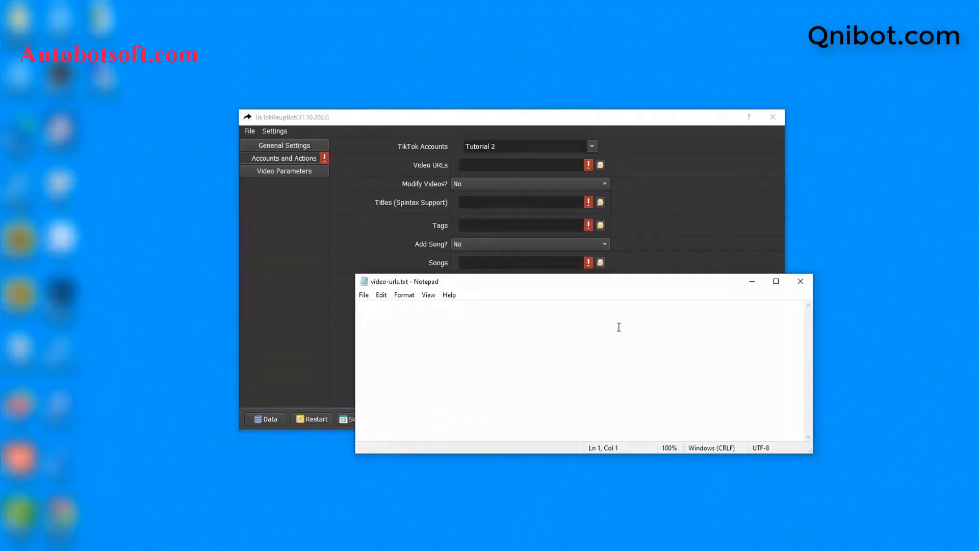
key("ctrl+v")
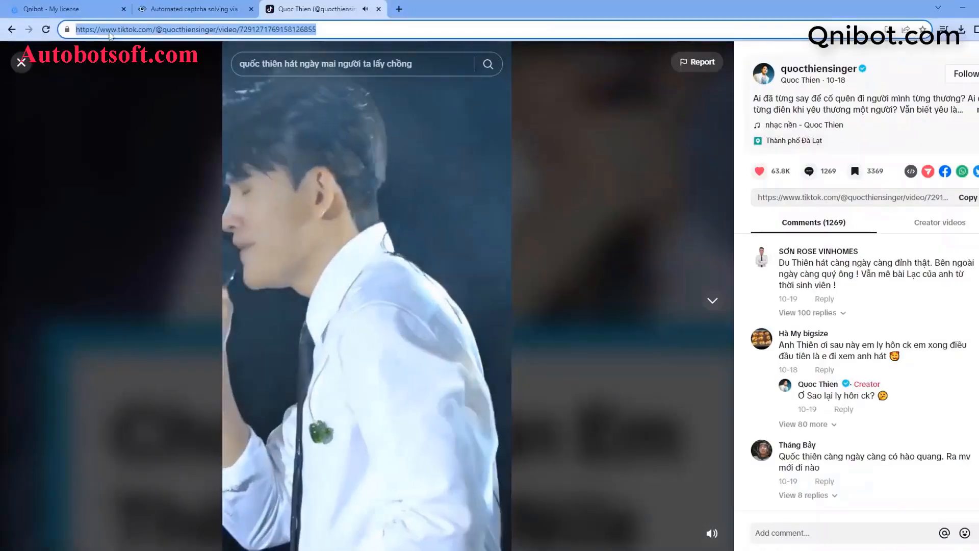
- Open the profile's third video and copy its link
left_click(22, 61)
left_click(408, 323)
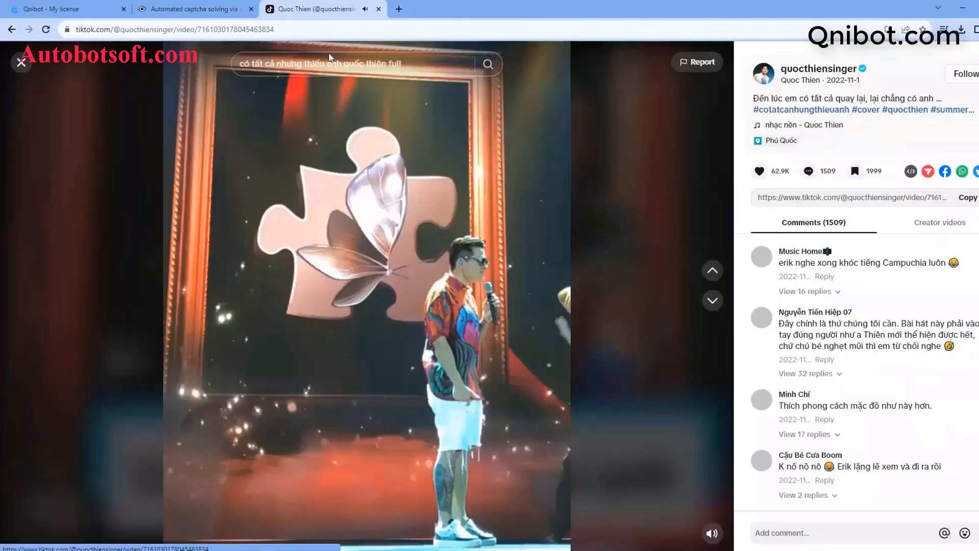
key("ctrl+l")
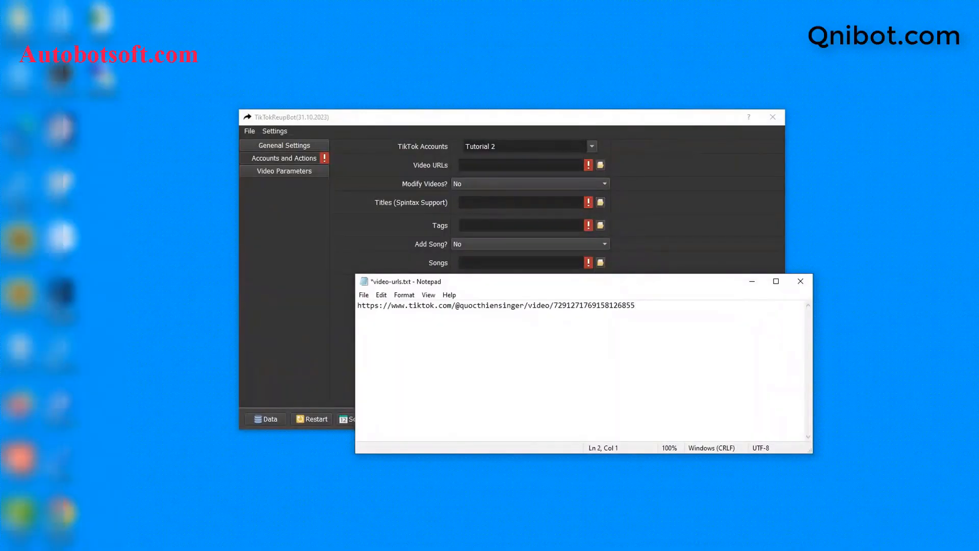
- Add the third video's link as line 2 of video-urls.txt, save it, and minimise Notepad
key("ctrl+v")
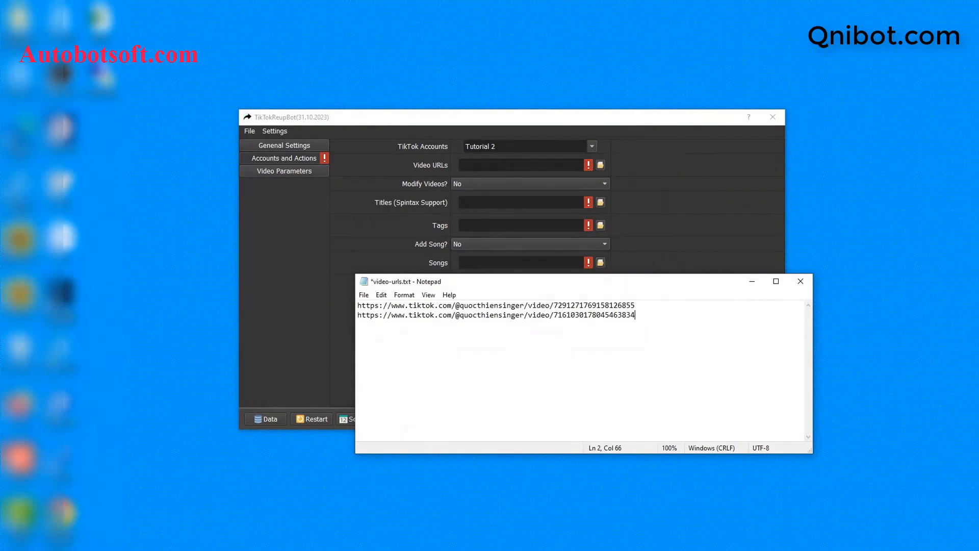
key("Return")
key("Return")
key("BackSpace")
key("BackSpace")
left_click(364, 295)
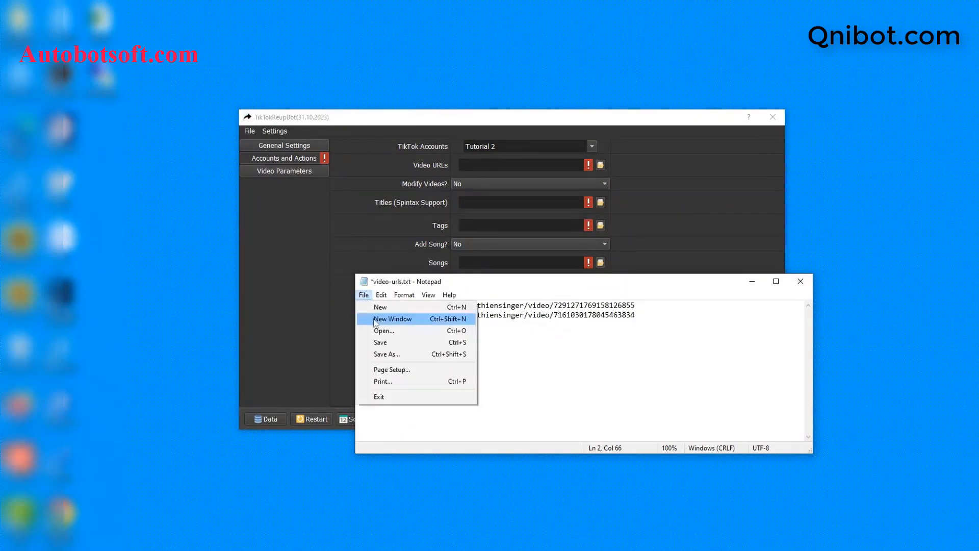
left_click(383, 341)
left_click(751, 282)
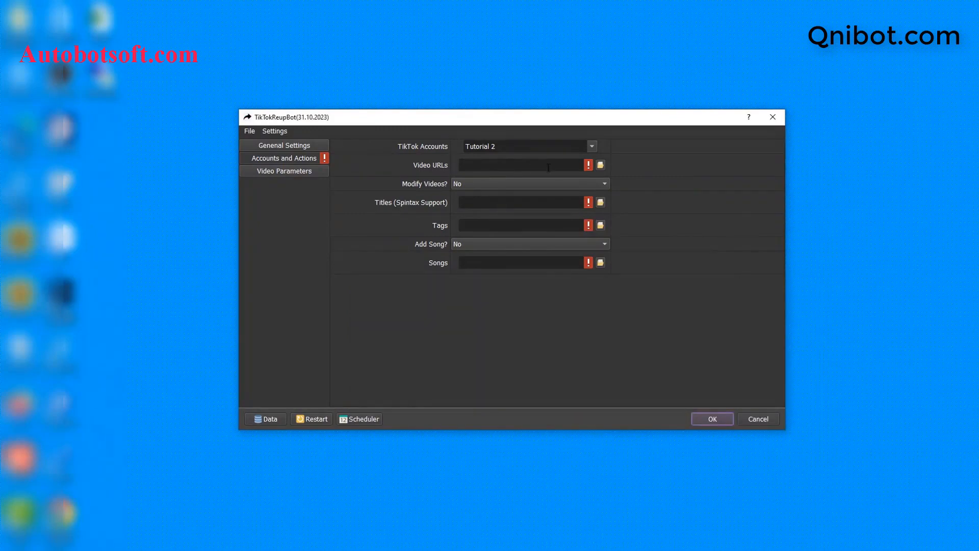
- Choose video-urls.txt from D:\qnibot as the Video URLs file
left_click(601, 166)
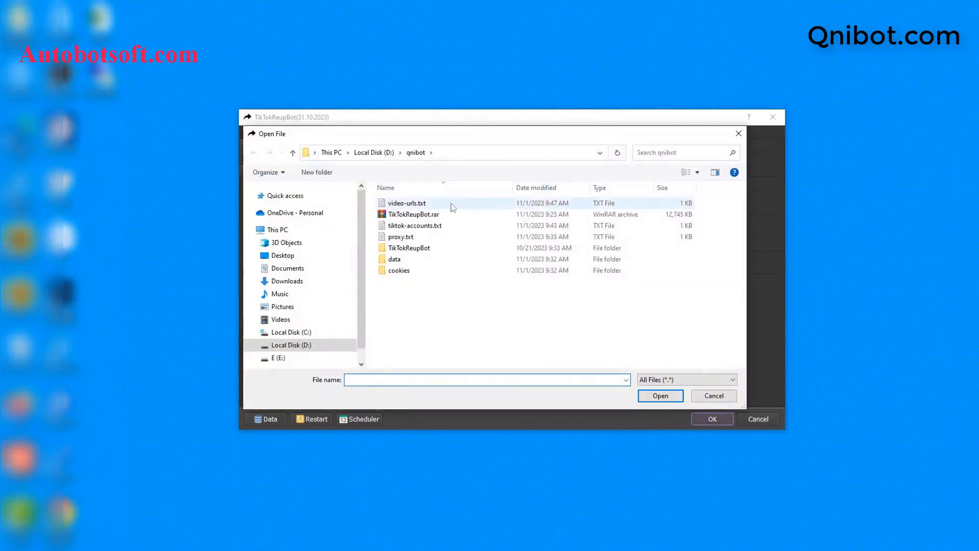
left_click(409, 205)
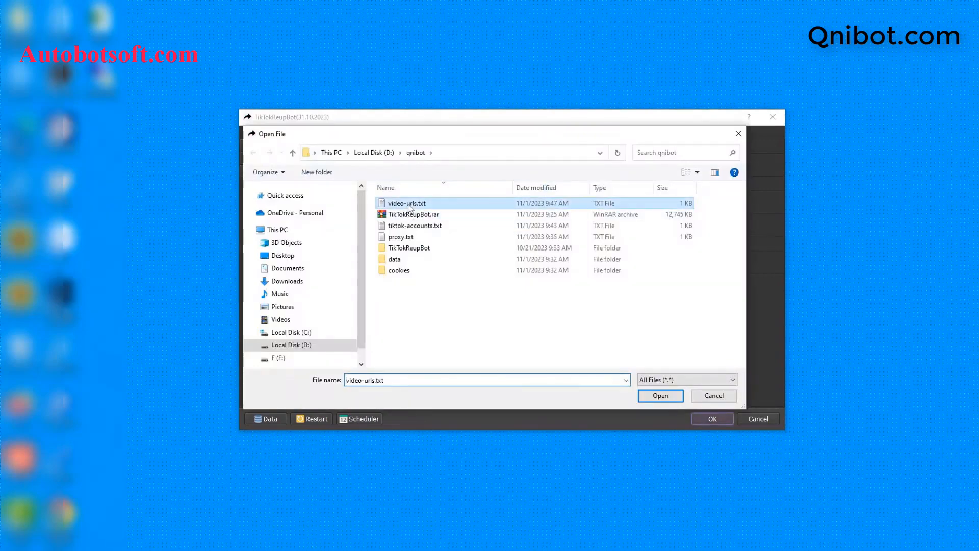
left_click(660, 396)
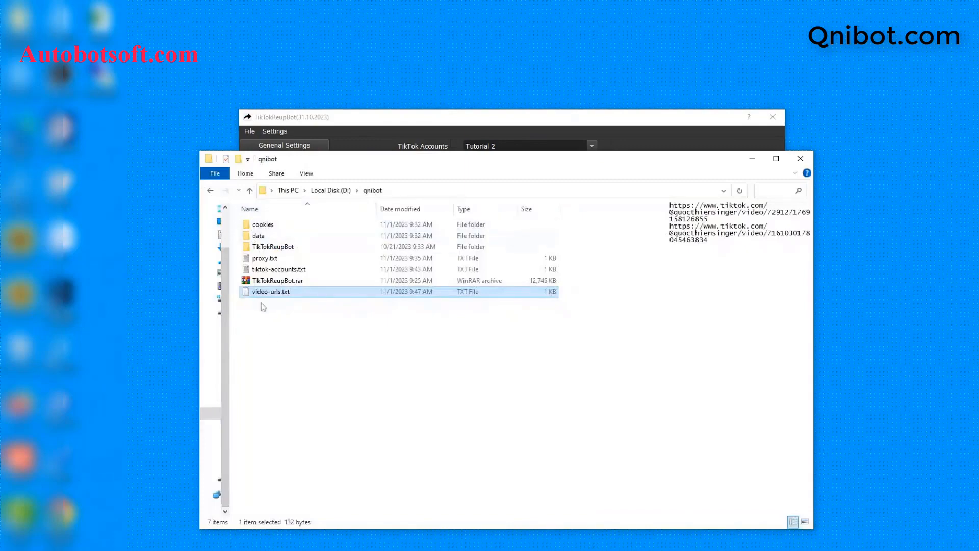
- Create a new text document named titles.txt in qnibot and open it in Notepad
right_click(271, 334)
mouse_move(312, 474)
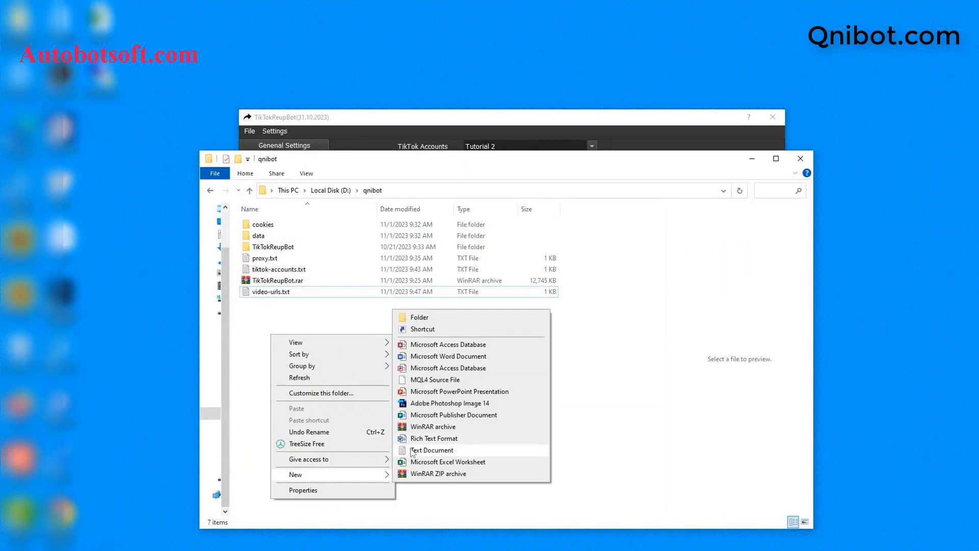
left_click(414, 447)
type("titles")
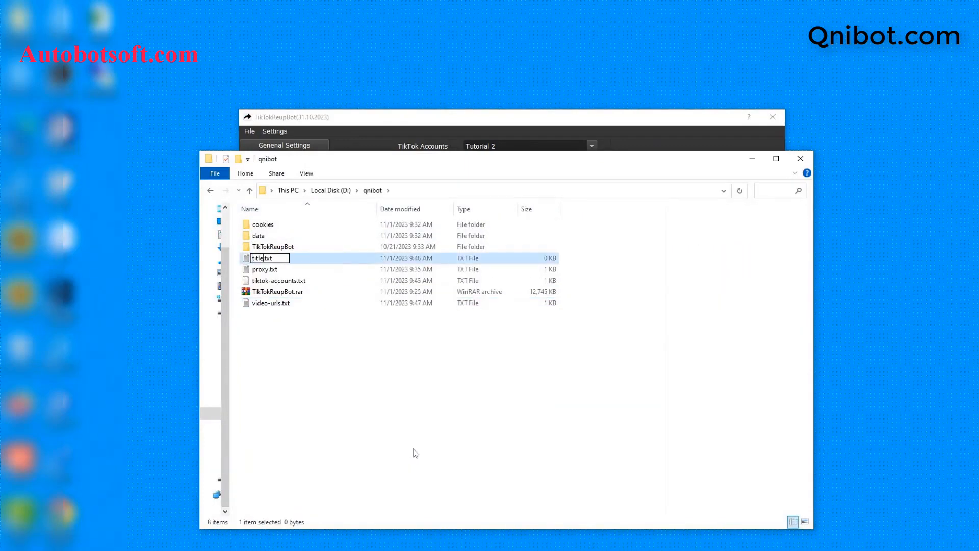
key("Return")
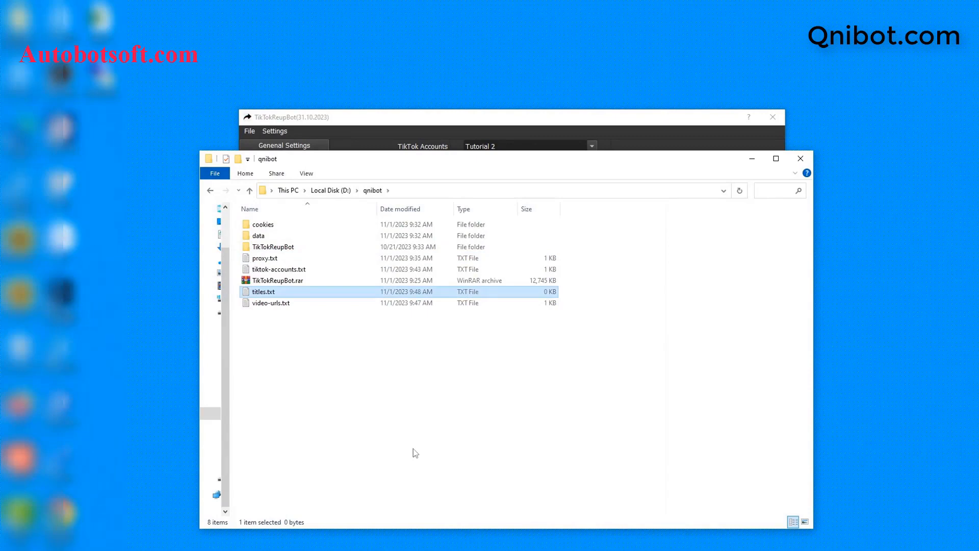
double_click(305, 292)
left_click(461, 184)
left_click(547, 296)
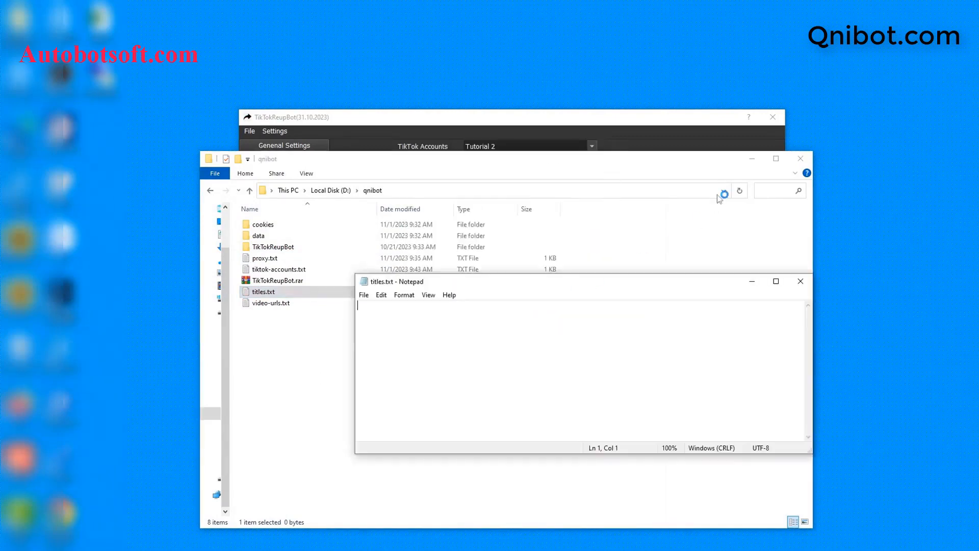
left_click(752, 158)
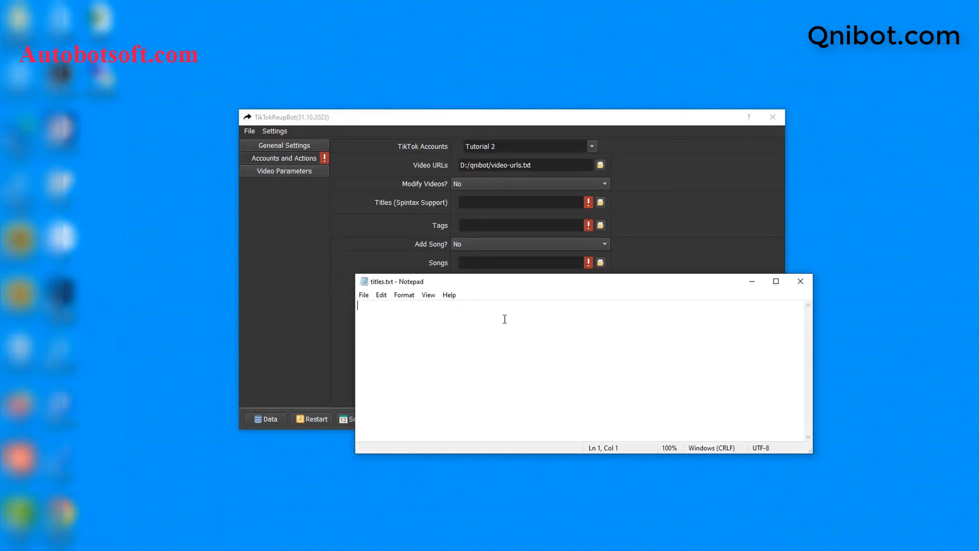
- Enter the titles '{hi|hello} {Sir|Bro} !', 'My song' and 'Hi all', then save the file
type("{hi|hello} {Sir|Bro} !")
key("Return")
type("My song")
key("Return")
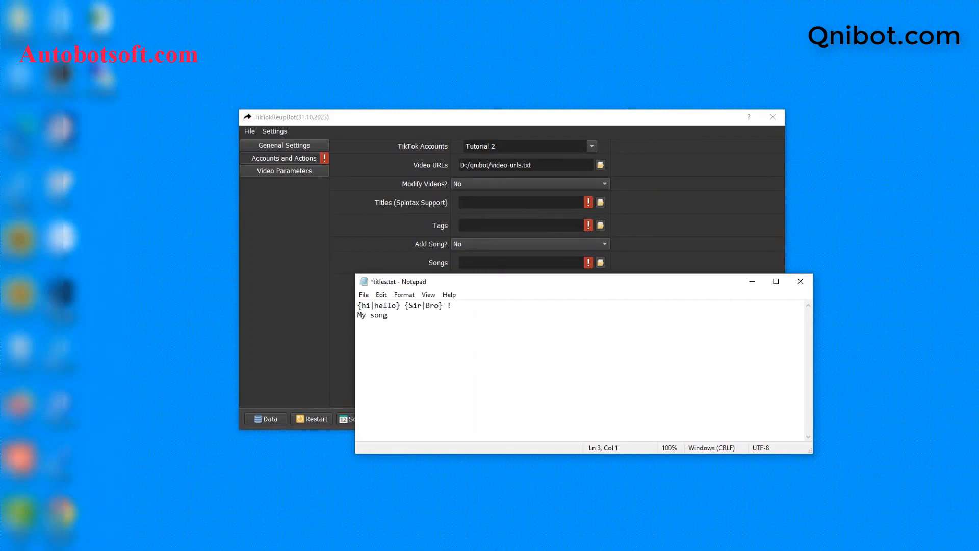
type("Hi all")
left_click(410, 324)
left_click(382, 295)
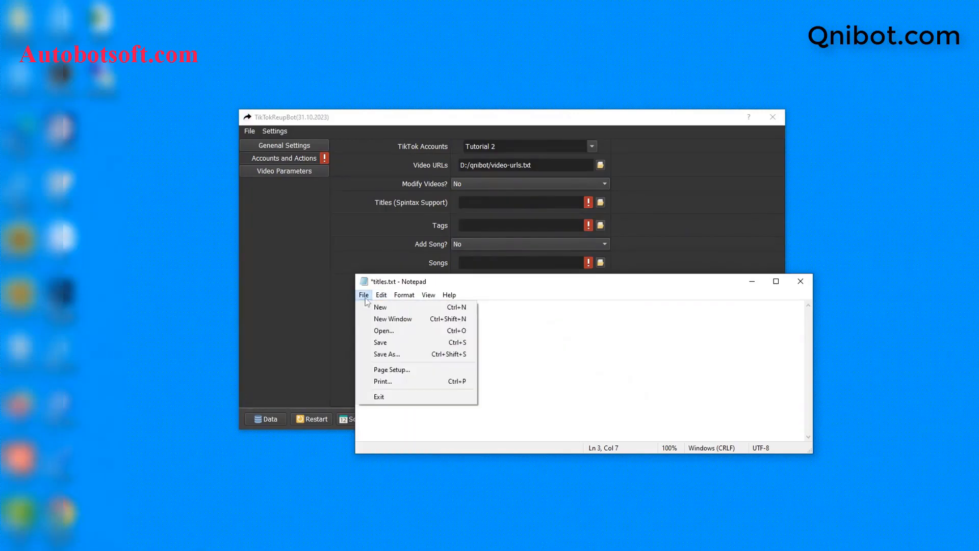
left_click(377, 339)
left_click(364, 295)
left_click(377, 343)
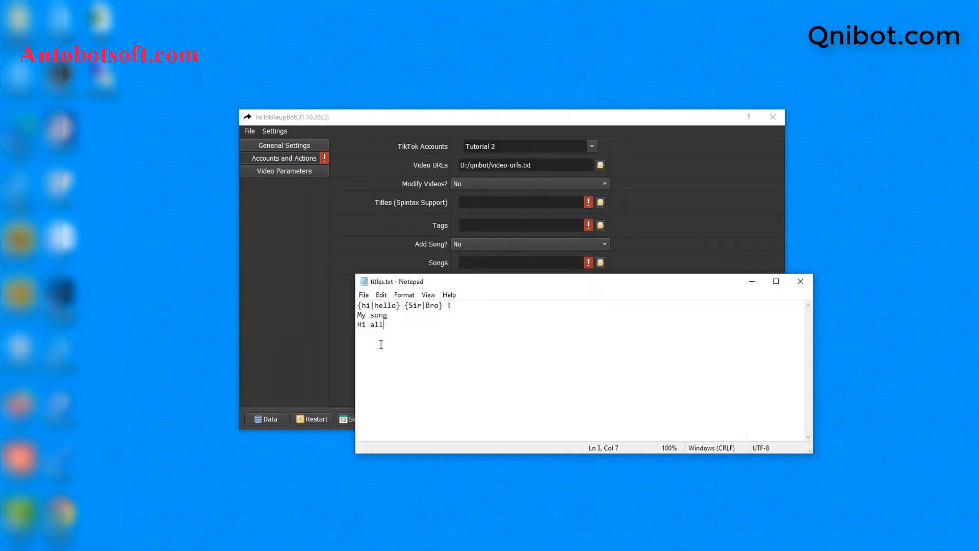
left_click(676, 257)
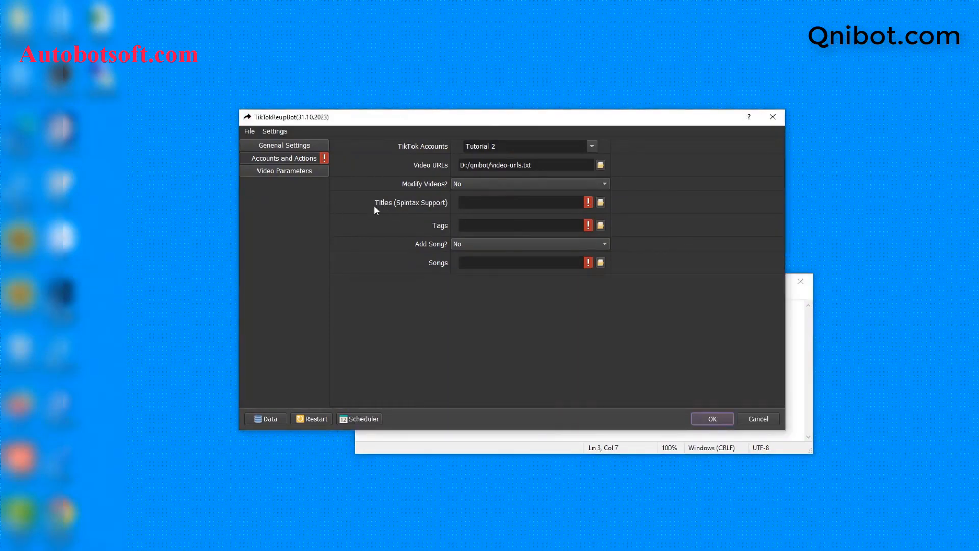
- Set Titles (Spintax Support) to D:/qnibot/titles.txt and close the titles file in Notepad
left_click(600, 203)
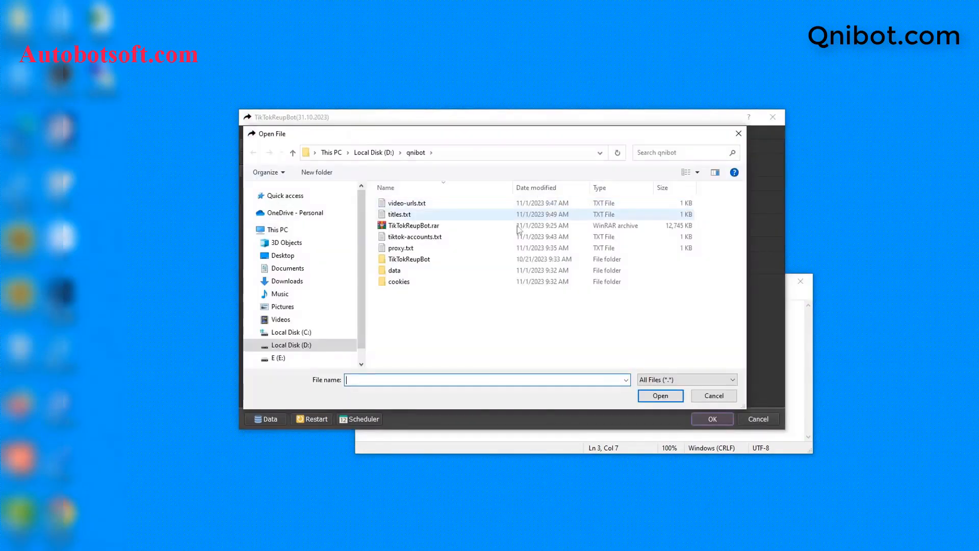
left_click(399, 215)
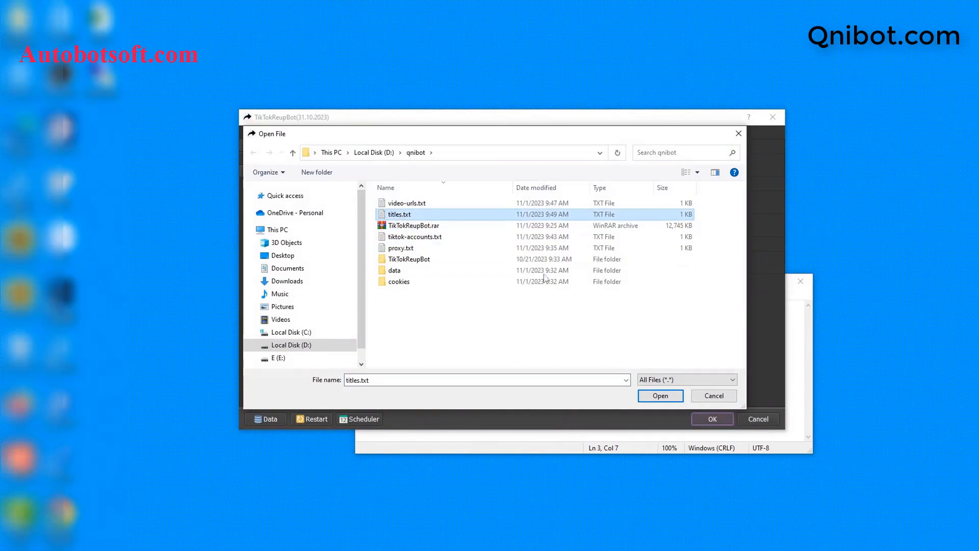
left_click(660, 396)
left_click(559, 434)
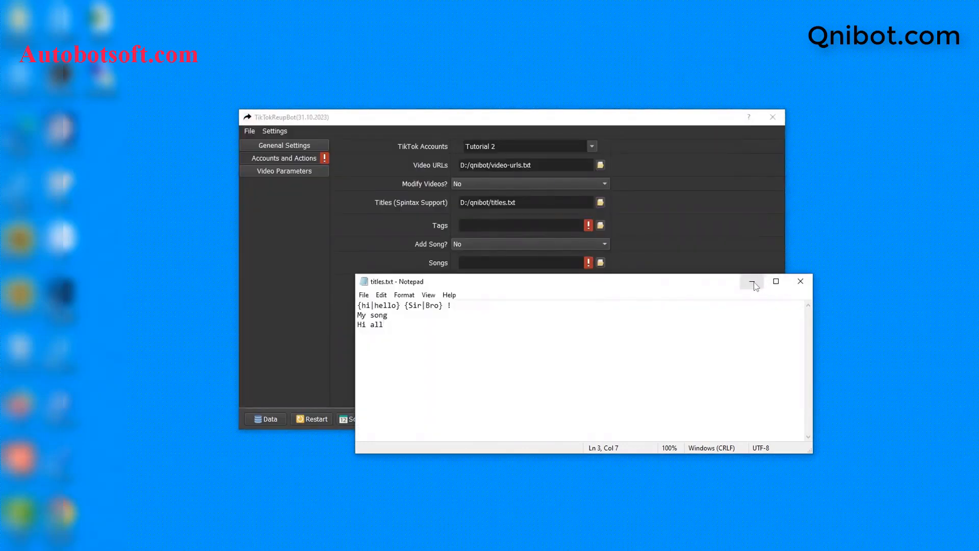
left_click(800, 281)
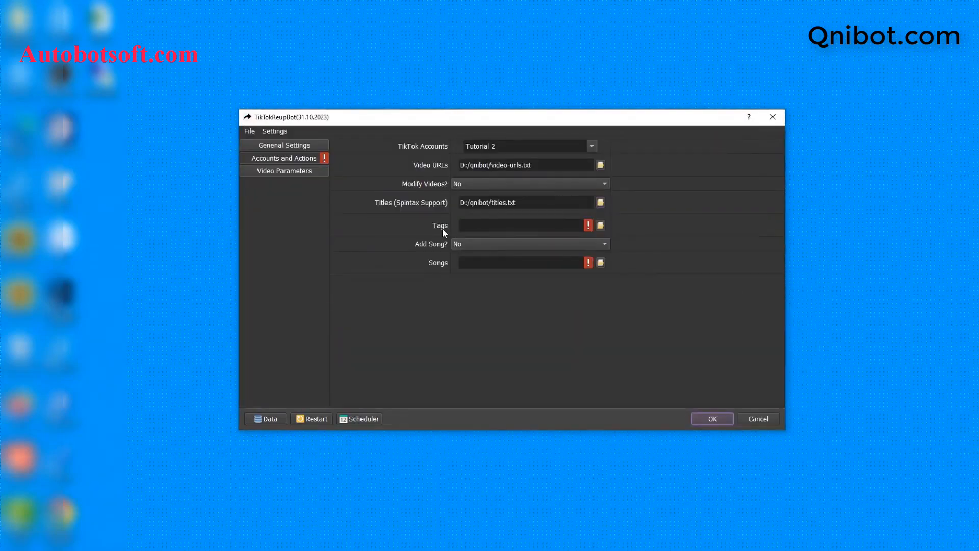
- Create a new text document named tags.txt in qnibot and open it in Notepad
left_click(243, 549)
right_click(277, 333)
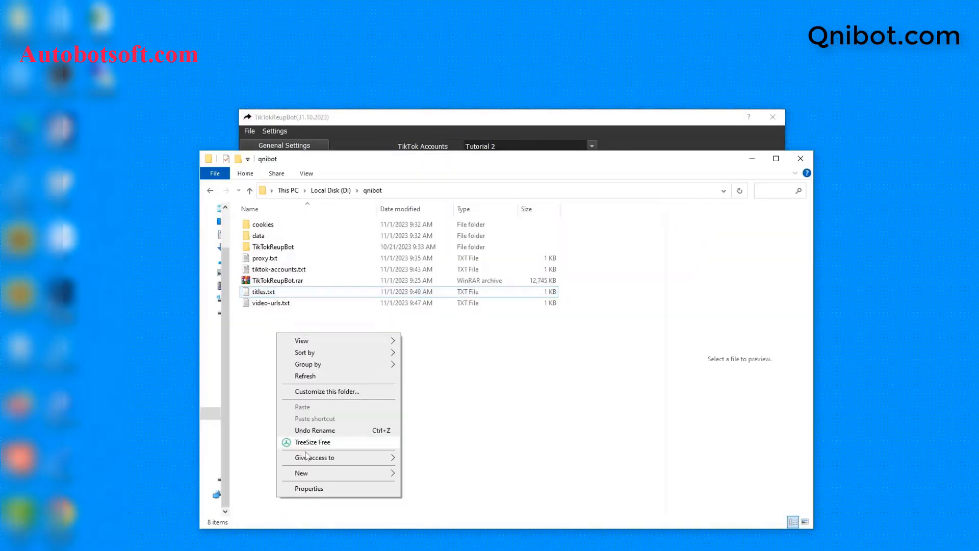
mouse_move(306, 474)
left_click(426, 445)
type("t")
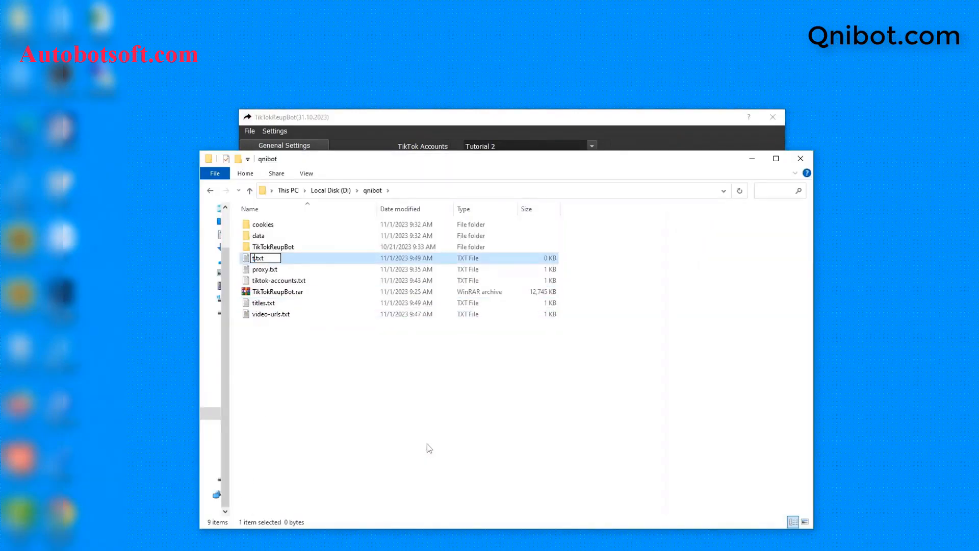
type("ags")
key("Return")
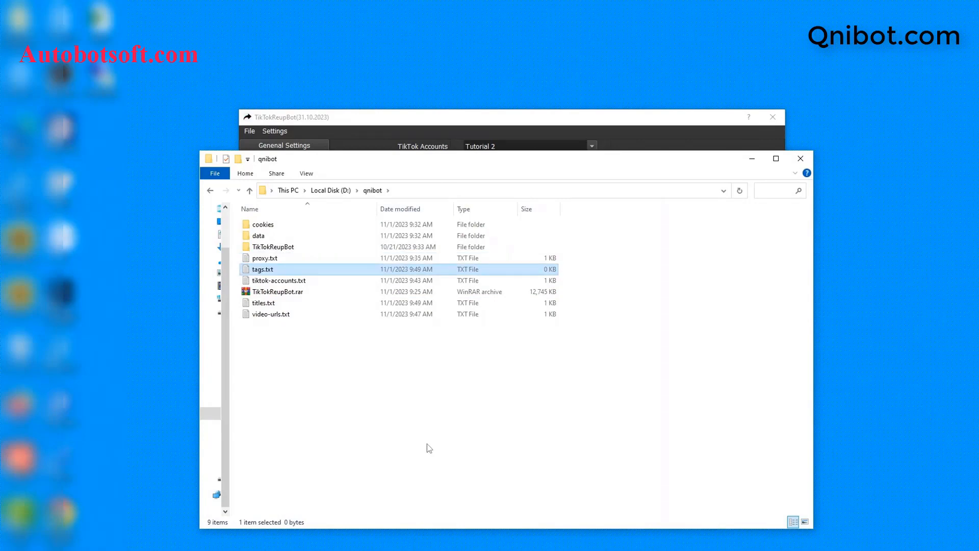
double_click(320, 270)
left_click(571, 188)
left_click(548, 296)
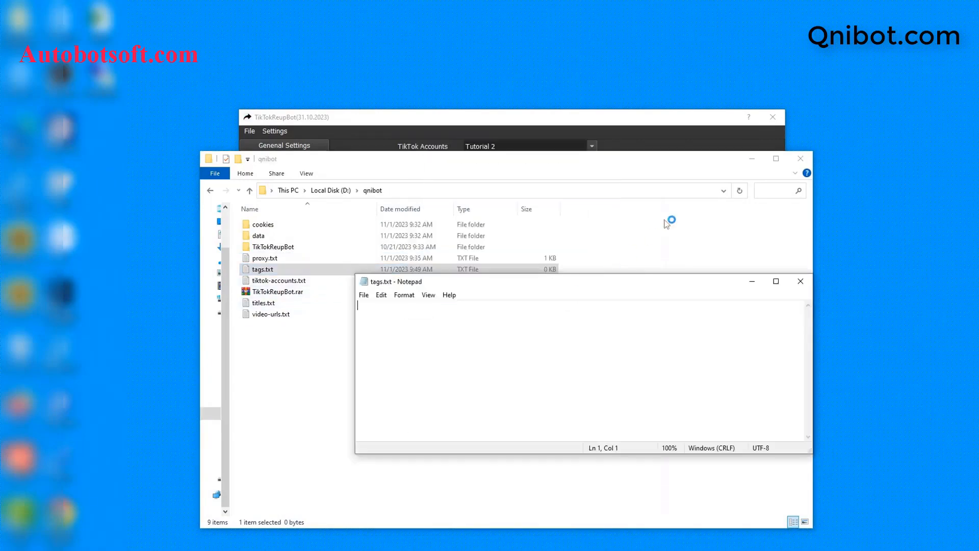
left_click(752, 158)
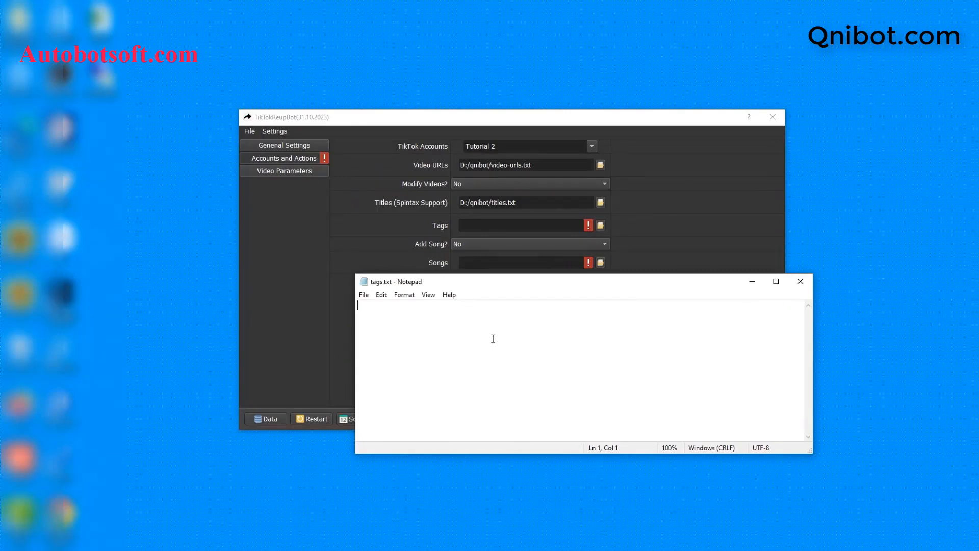
- Type the tags 'tiktok trending' and 'hot music video' on two lines and save
type("tiktok ")
type("tr")
type("e")
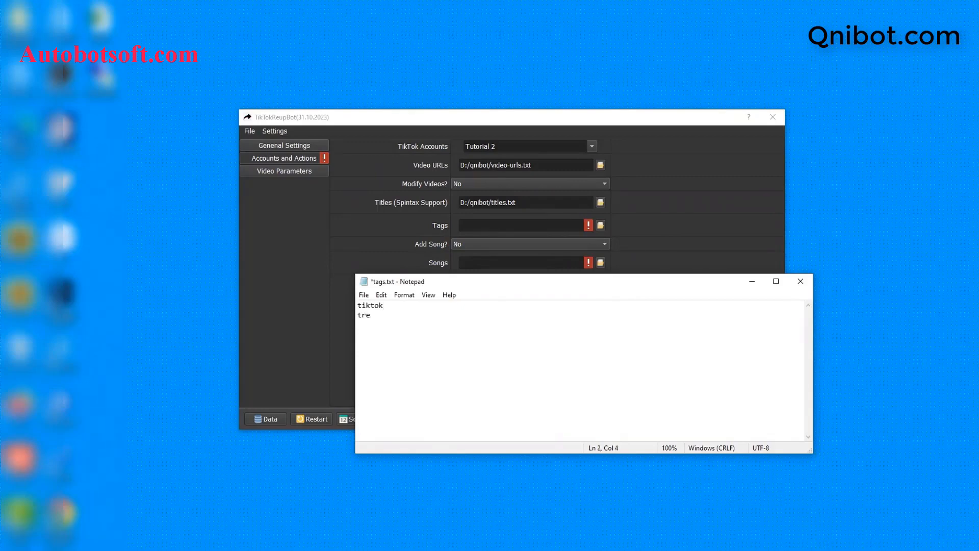
type("nding")
key("Return")
type("hot ")
type("mu")
type("sic video")
left_click(364, 294)
left_click(384, 341)
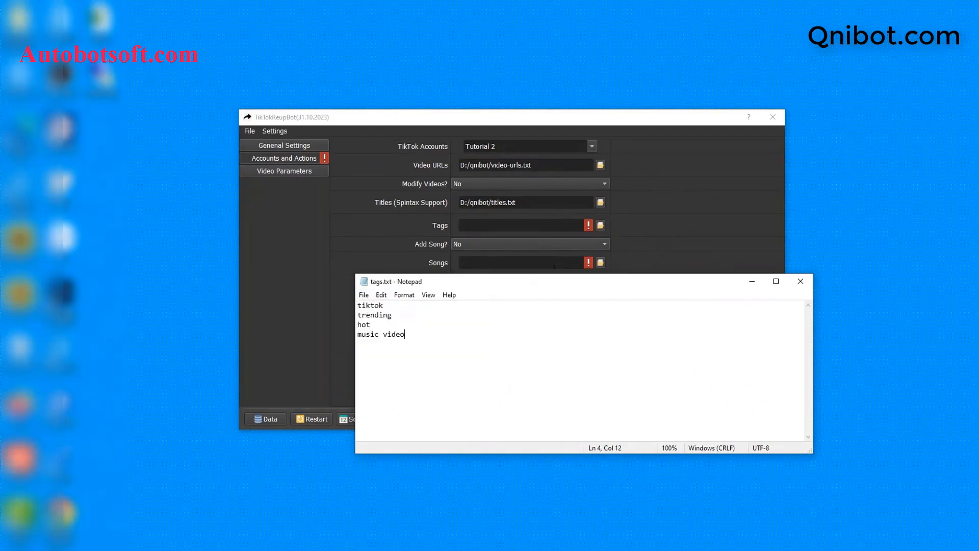
- Select tags.txt as the file for the bot's Tags field
left_click(448, 240)
left_click(600, 225)
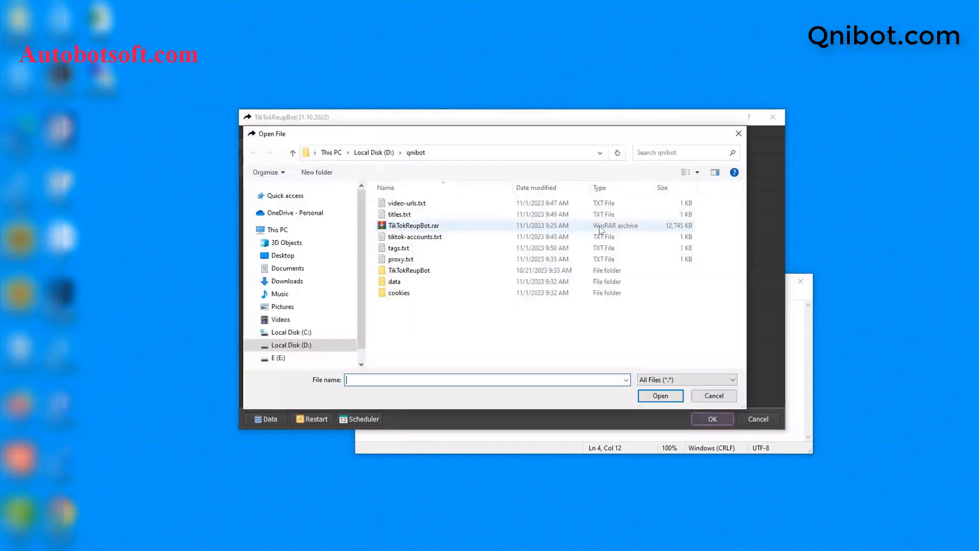
left_click(399, 248)
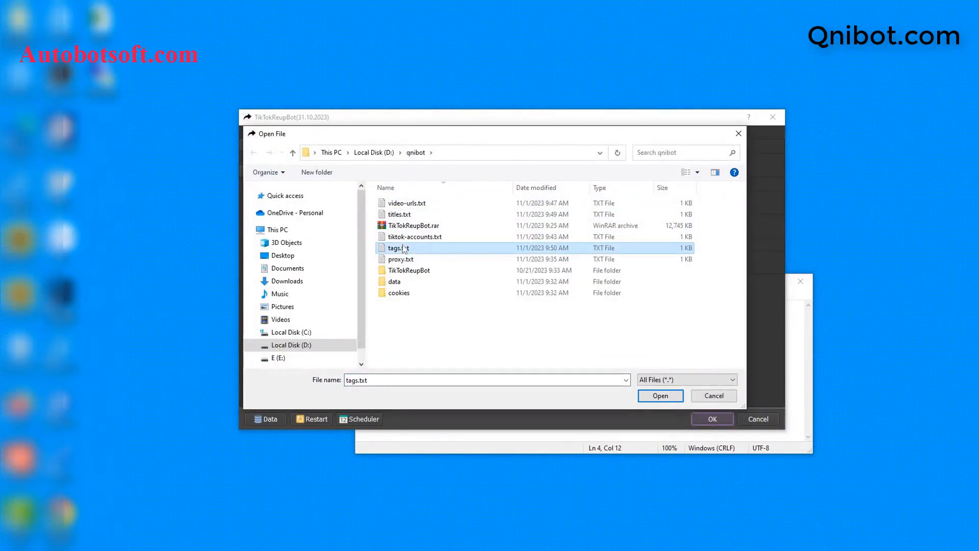